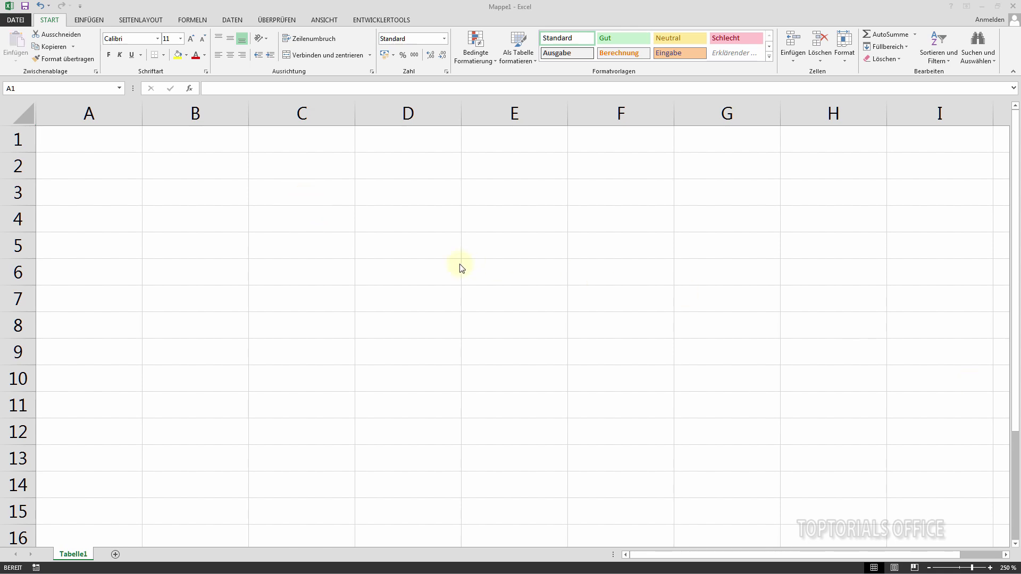
# - Label cell A1 Einnahmen and cell A2 Ausgaben
pyautogui.click(88, 137)
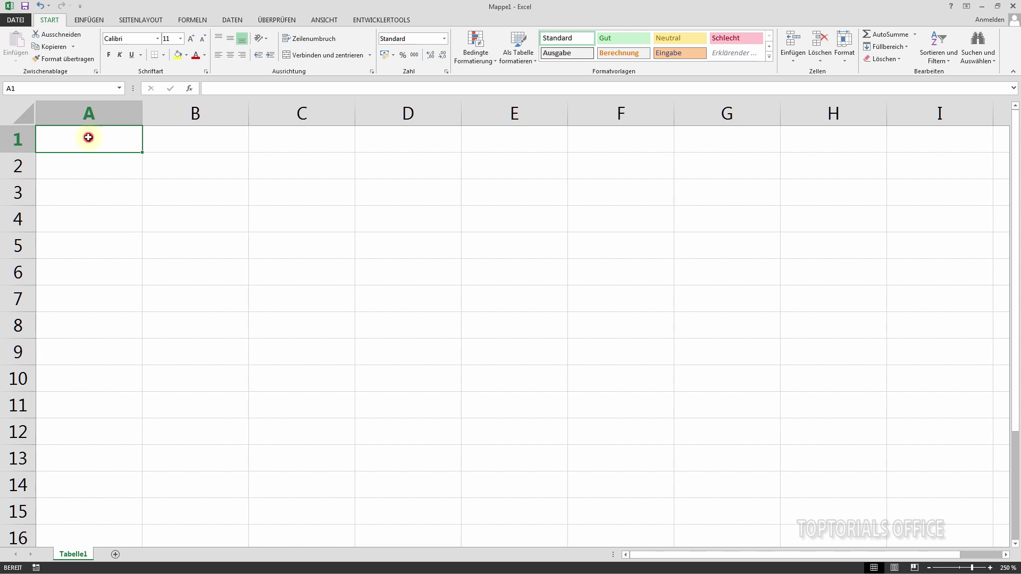
pyautogui.write('Einnahmen')
pyautogui.press('Return')
pyautogui.write('Ausgaben')
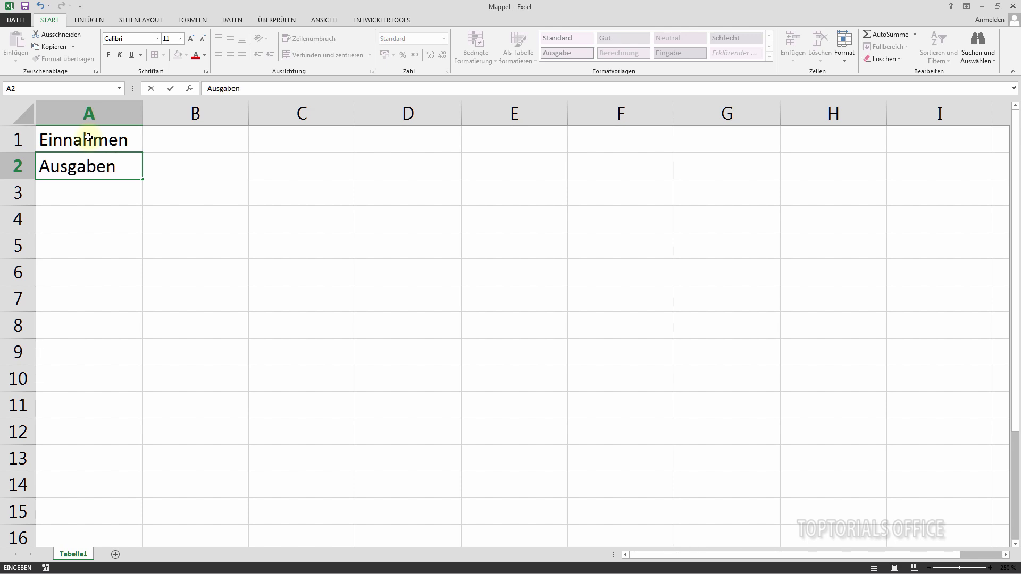
pyautogui.press('Up')
# - Enter 200000 in B1 and 100000 in B2
pyautogui.press('Right')
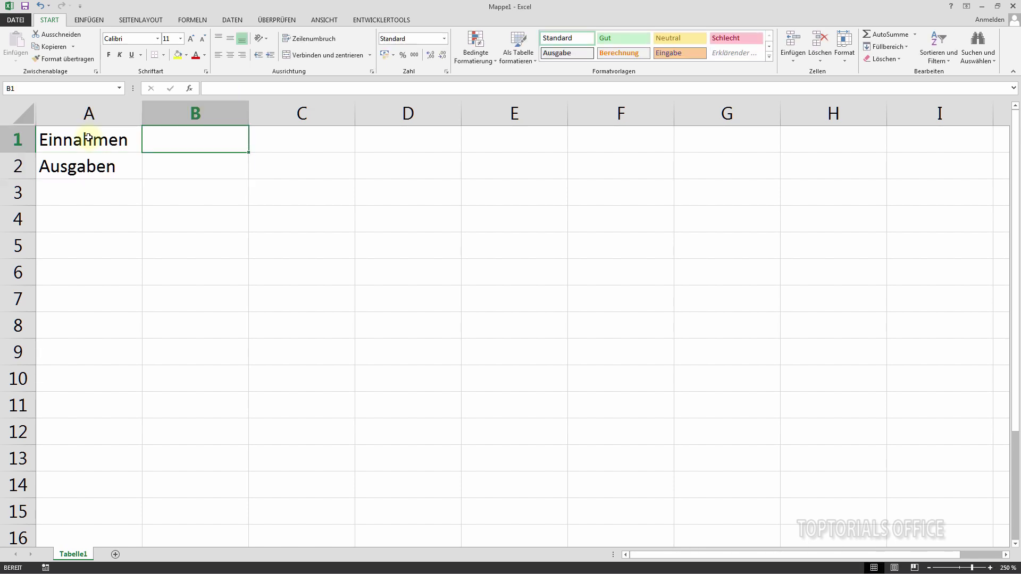
pyautogui.write('200000')
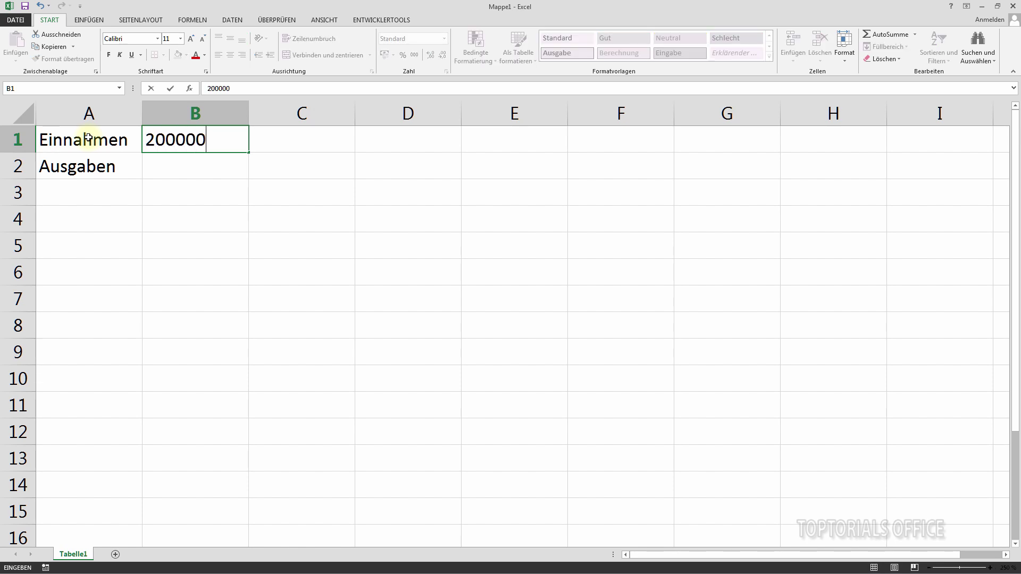
pyautogui.press('Return')
pyautogui.write('100000')
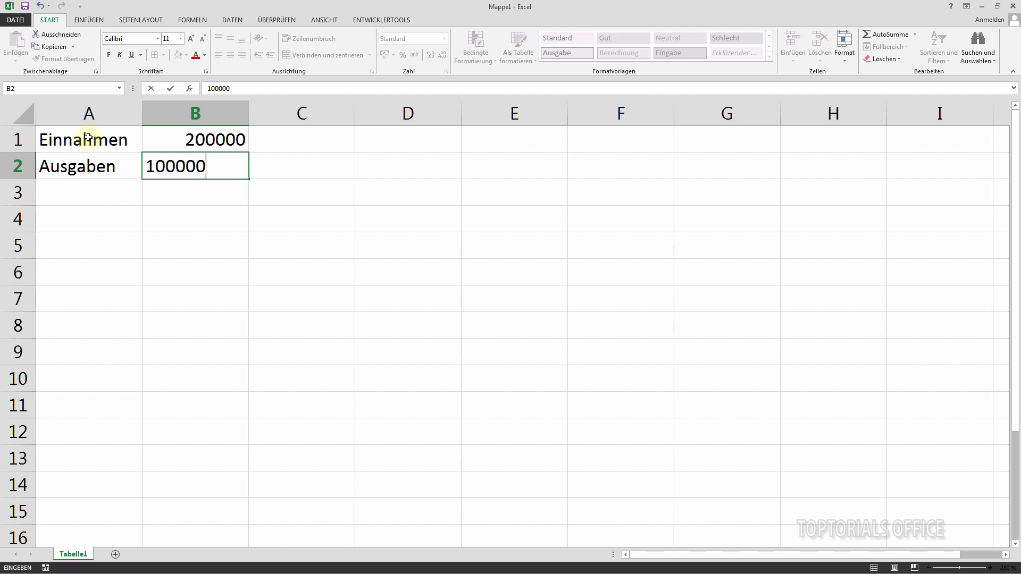
pyautogui.press('Return')
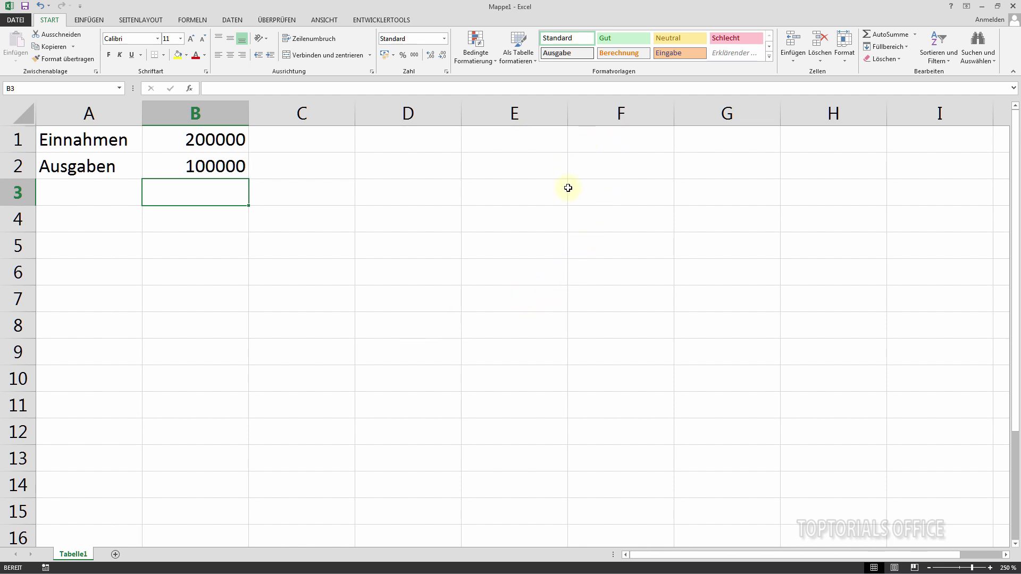
# - Enter the formula =B1 in F1 so it shows 200000
pyautogui.click(631, 142)
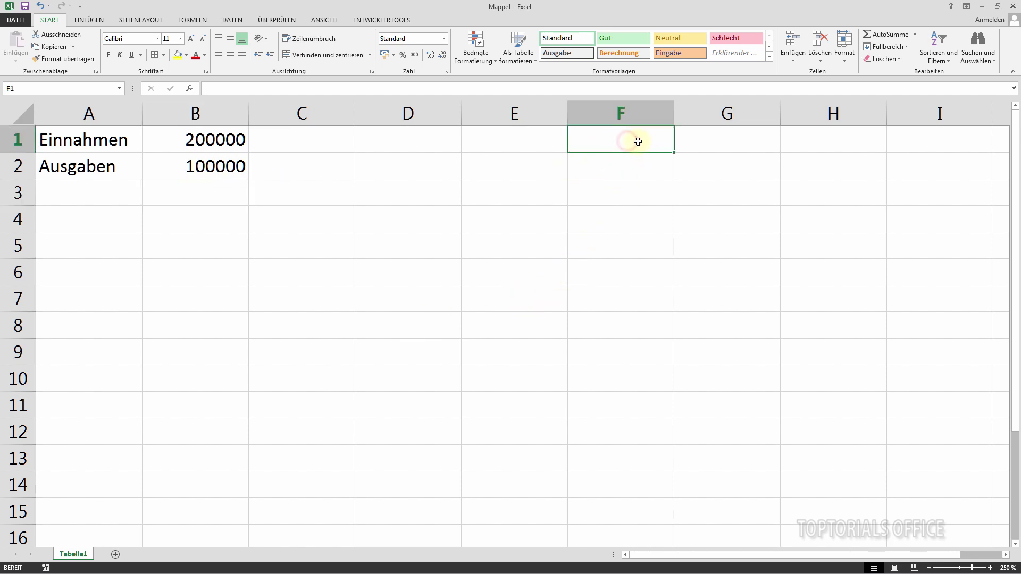
pyautogui.write('=')
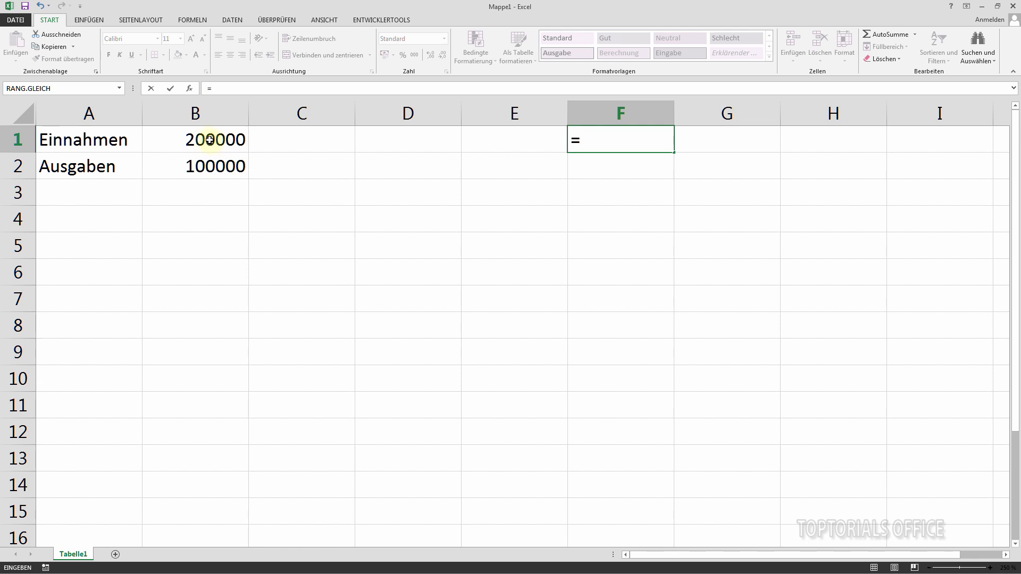
pyautogui.click(210, 140)
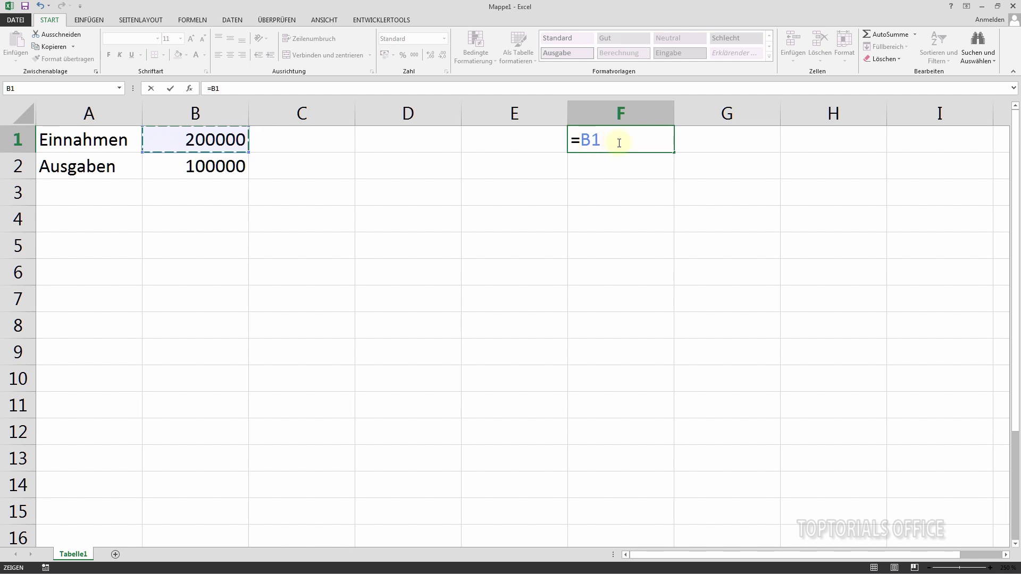
pyautogui.press('Return')
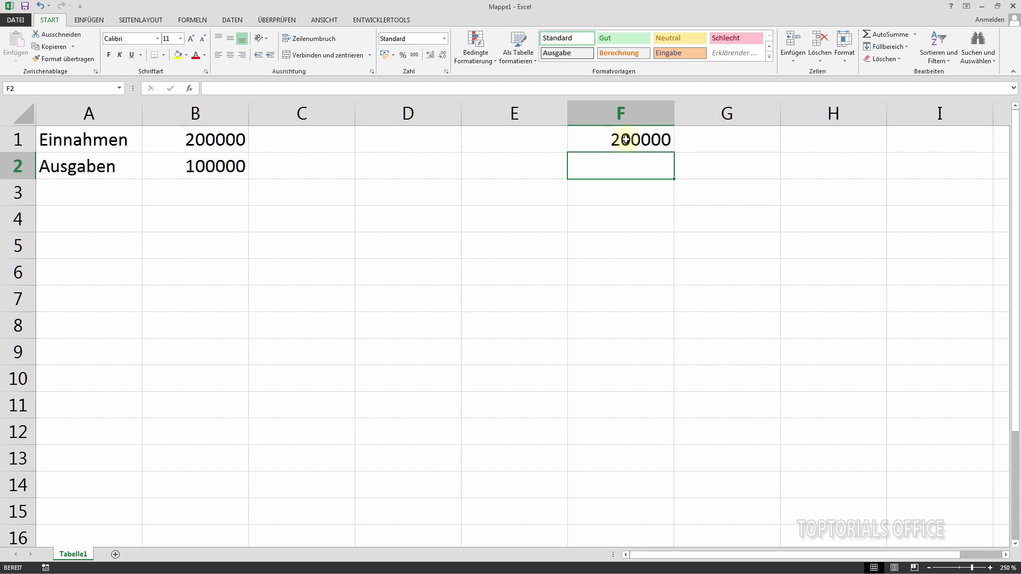
pyautogui.doubleClick(628, 136)
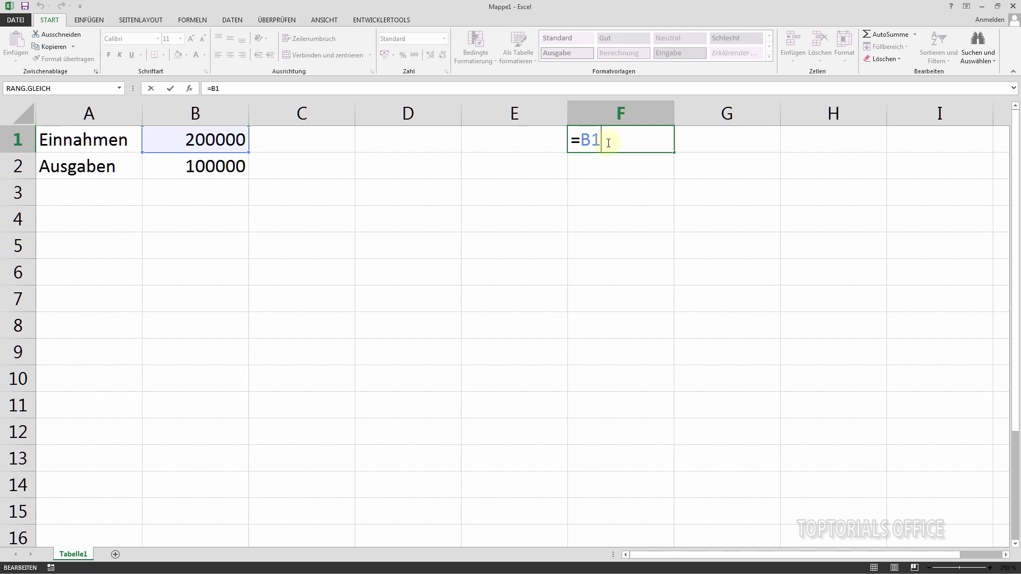
pyautogui.press('Return')
# - Change B1 to 300000 so F1 updates to 300000
pyautogui.click(210, 136)
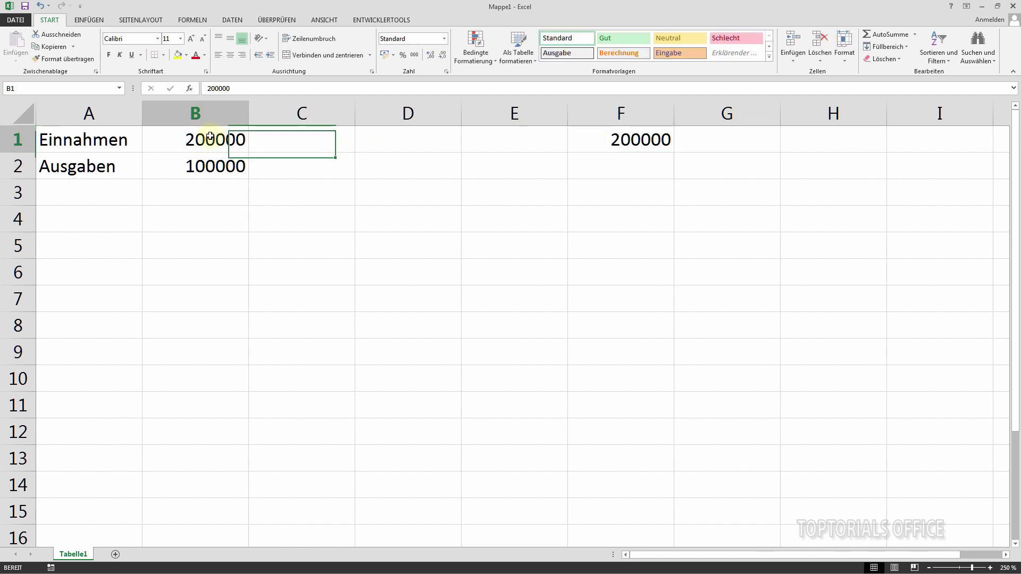
pyautogui.write('300000')
pyautogui.press('Return')
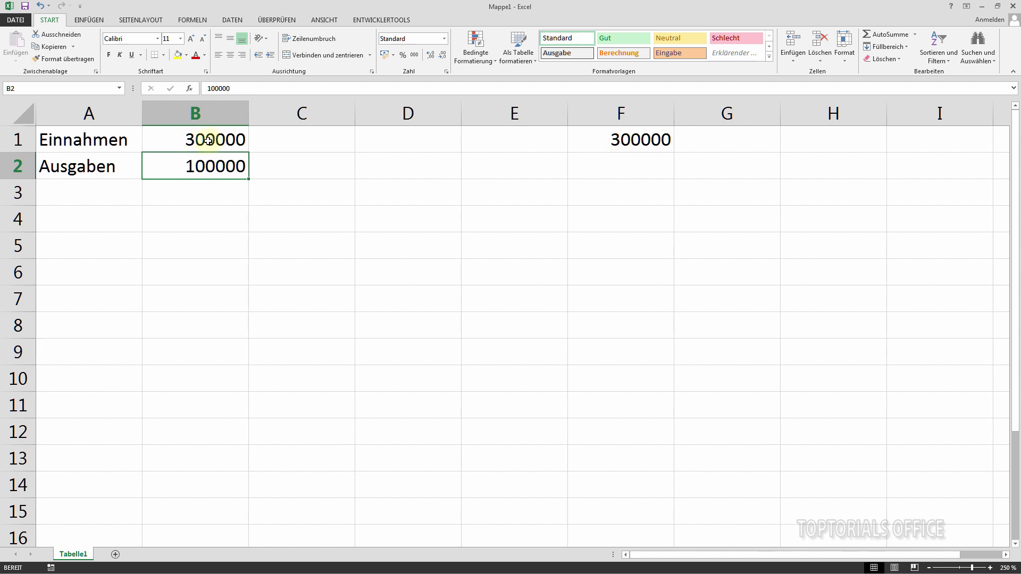
# - Enter =B2 in F2 so it shows the Ausgaben amount 100000
pyautogui.click(629, 168)
pyautogui.write('=')
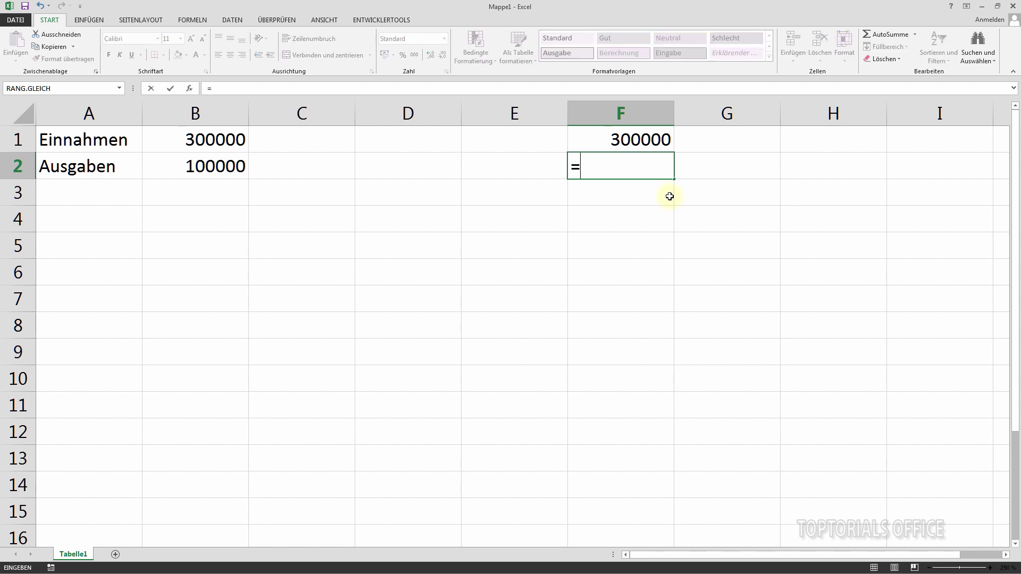
pyautogui.click(204, 165)
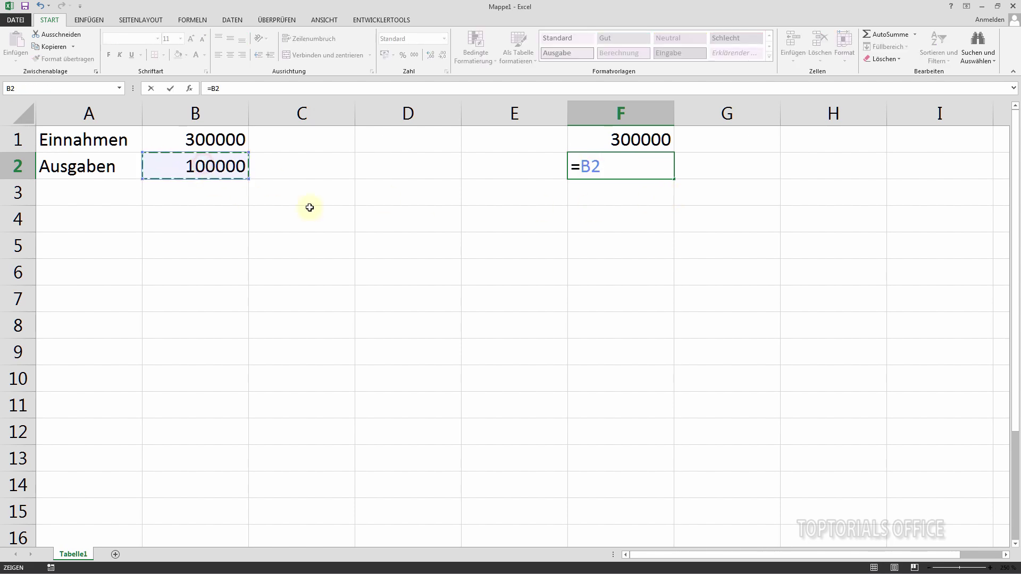
pyautogui.click(214, 159)
pyautogui.press('Return')
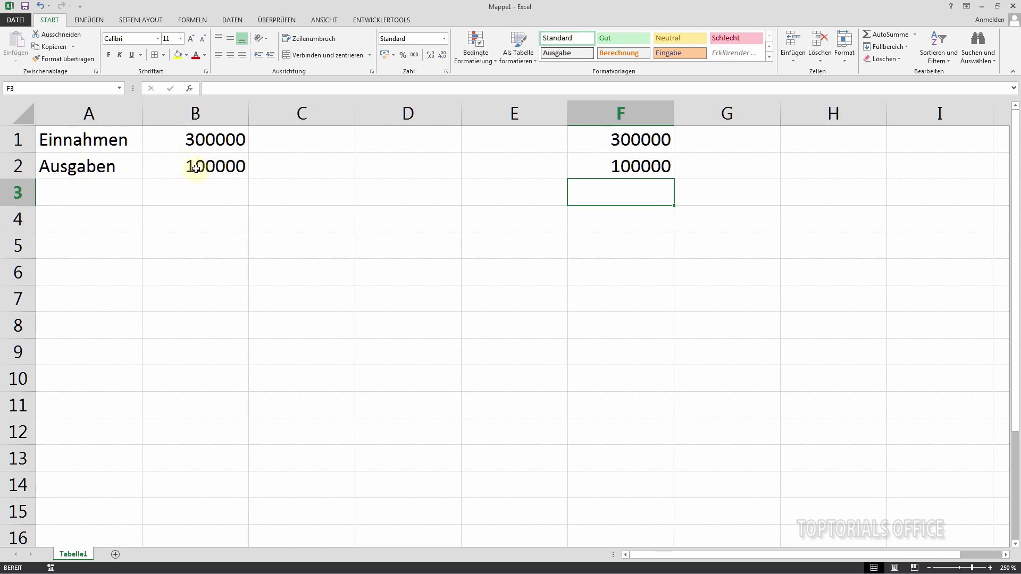
# - Add an empty Tabelle2 sheet and zoom in, then return to Tabelle1 and select A1:B2
pyautogui.click(115, 555)
pyautogui.click(990, 567)
pyautogui.click(990, 568)
pyautogui.click(990, 568)
pyautogui.click(990, 568)
pyautogui.click(991, 568)
pyautogui.click(991, 568)
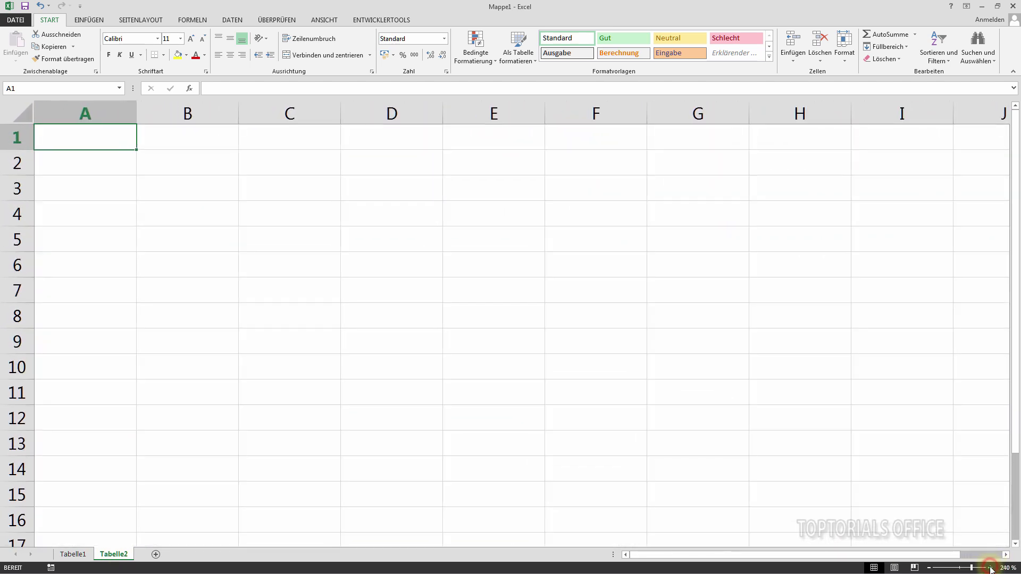
pyautogui.click(990, 568)
pyautogui.click(75, 556)
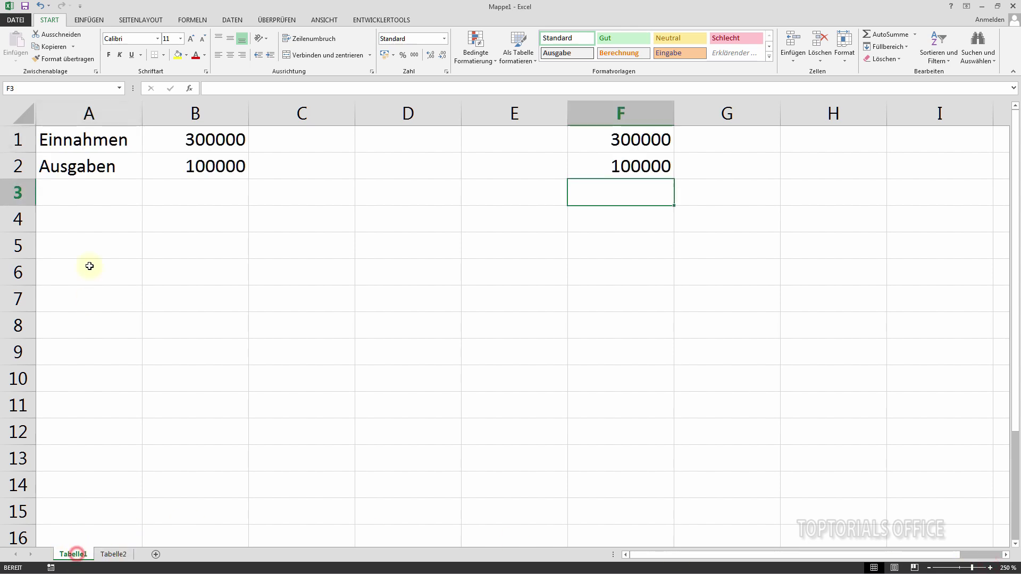
pyautogui.moveTo(67, 143); pyautogui.dragTo(208, 164)
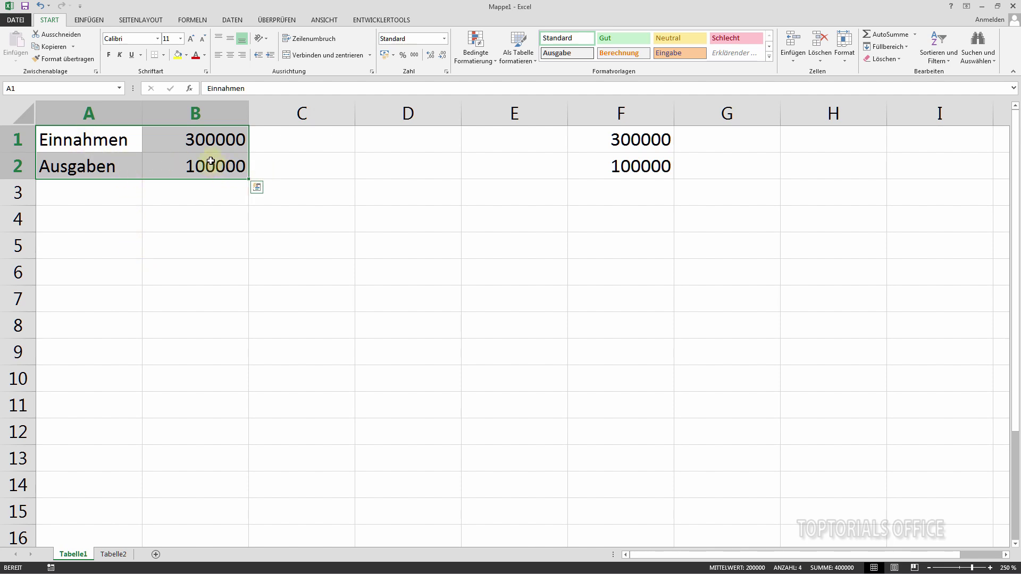
# - Copy A1:B2 and paste it onto Tabelle2 as links to Tabelle1
pyautogui.hotkey('ctrl', 'c')
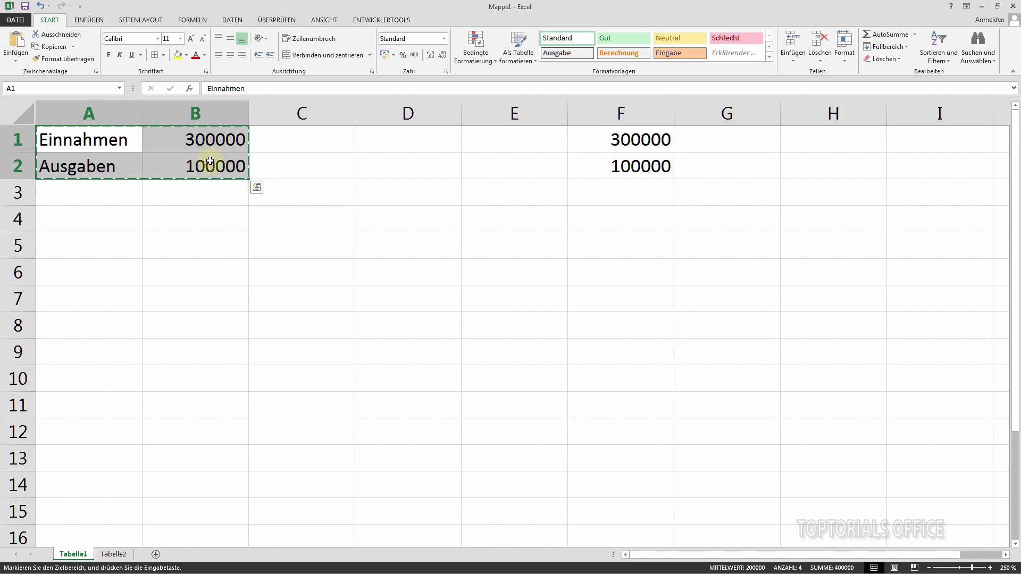
pyautogui.click(116, 554)
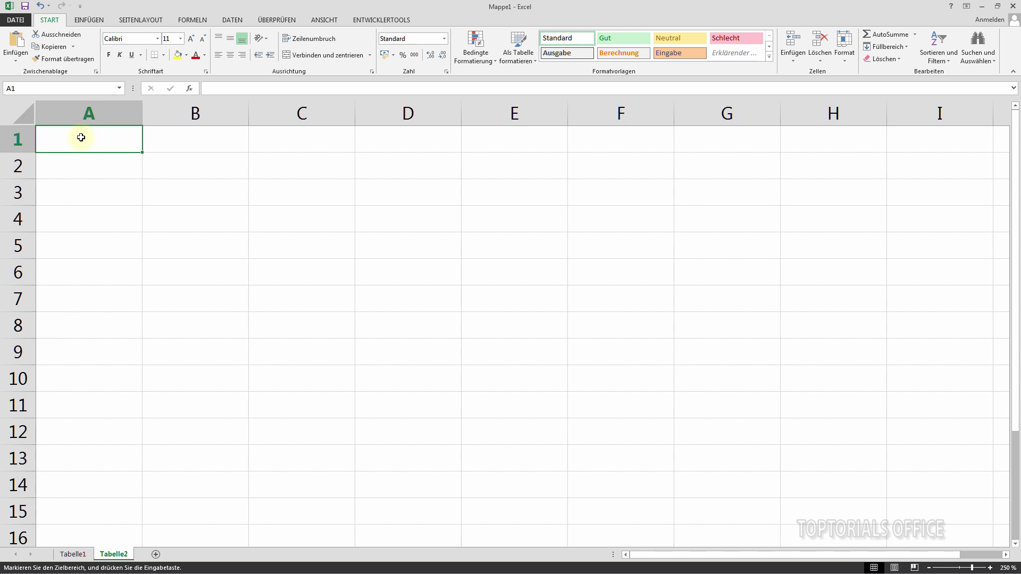
pyautogui.hotkey('ctrl', 'v')
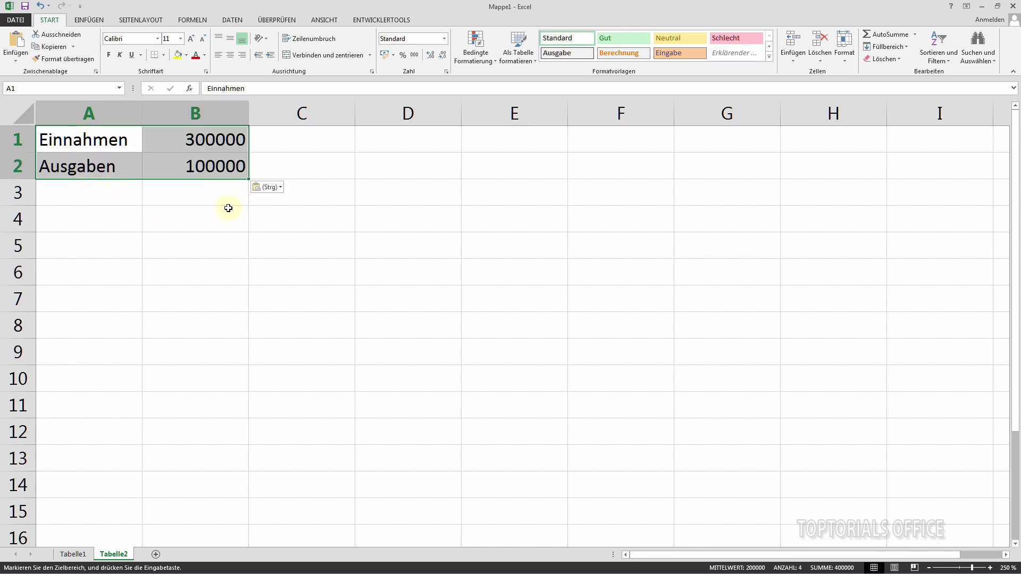
pyautogui.click(278, 189)
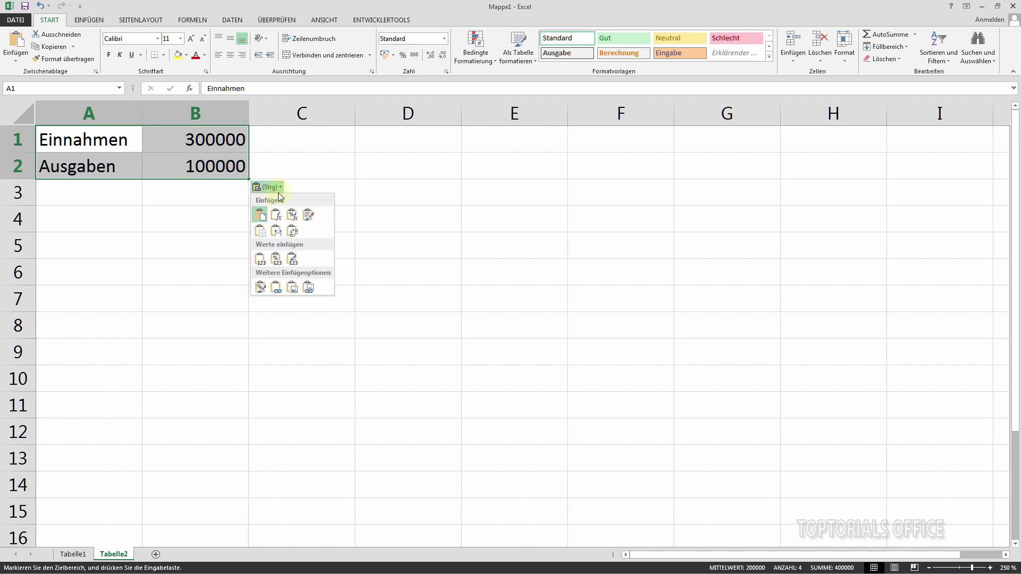
pyautogui.click(277, 288)
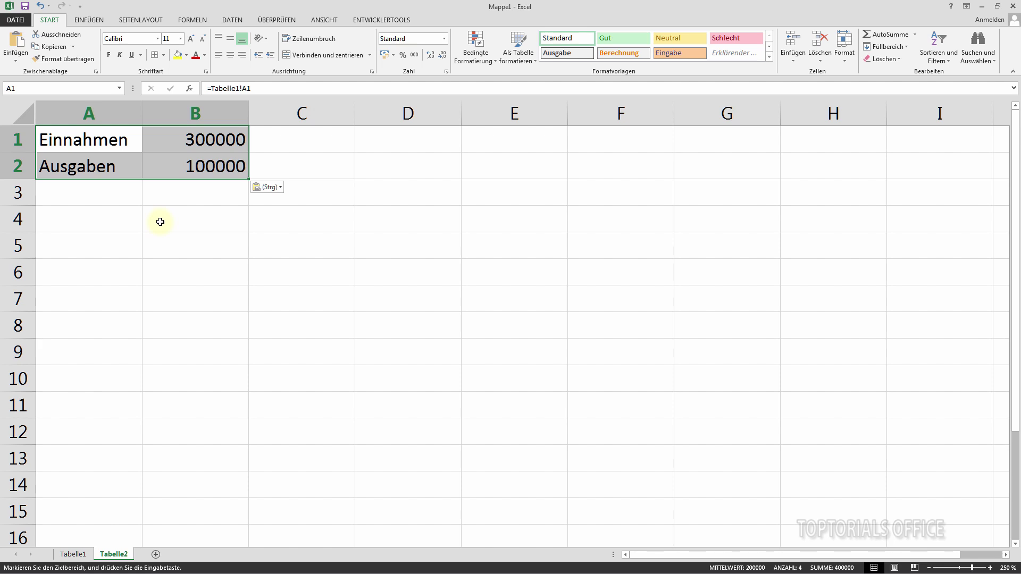
pyautogui.click(69, 559)
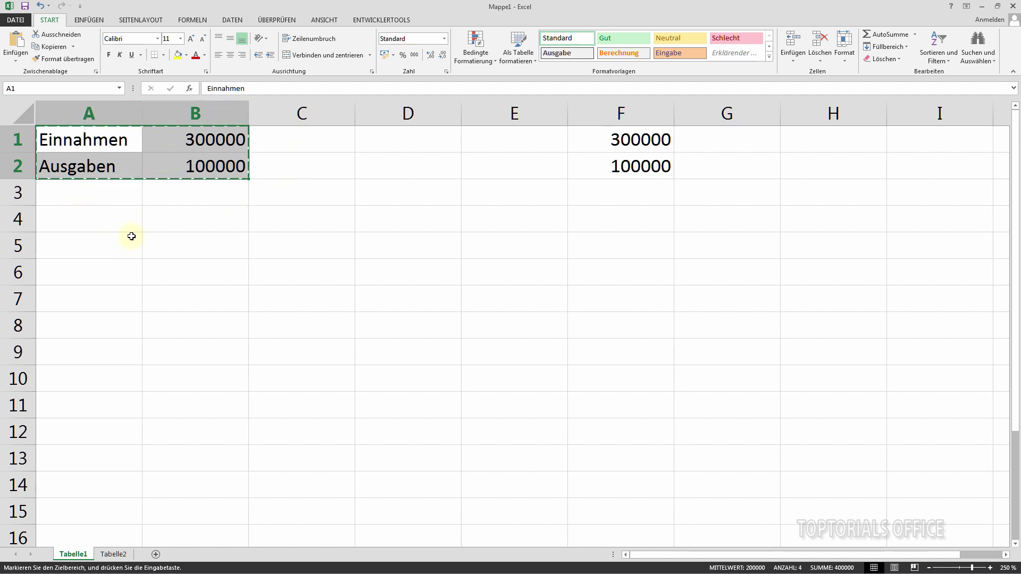
# - Change the Einnahmen amount in B1 to 400000
pyautogui.press('Escape')
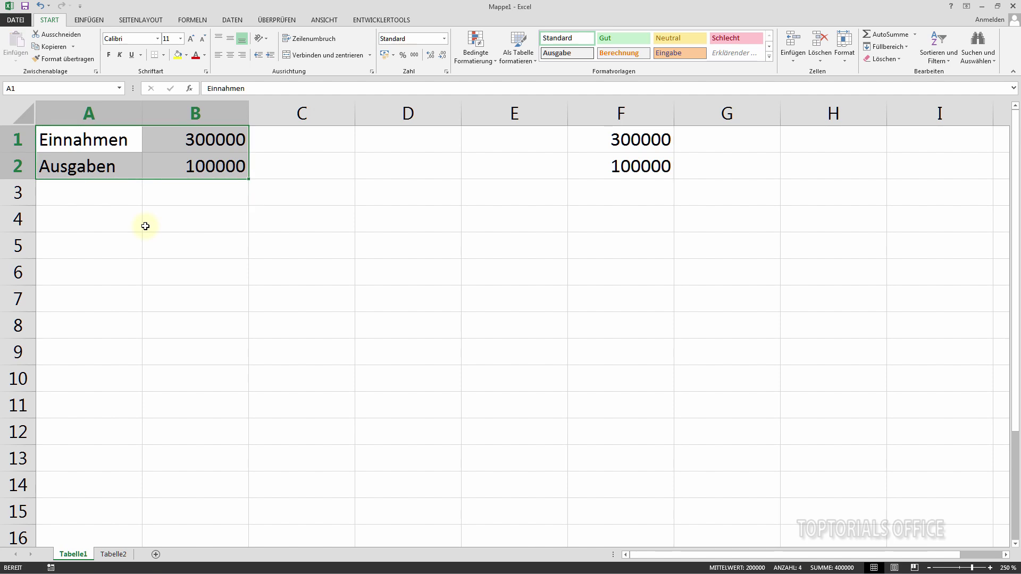
pyautogui.click(191, 142)
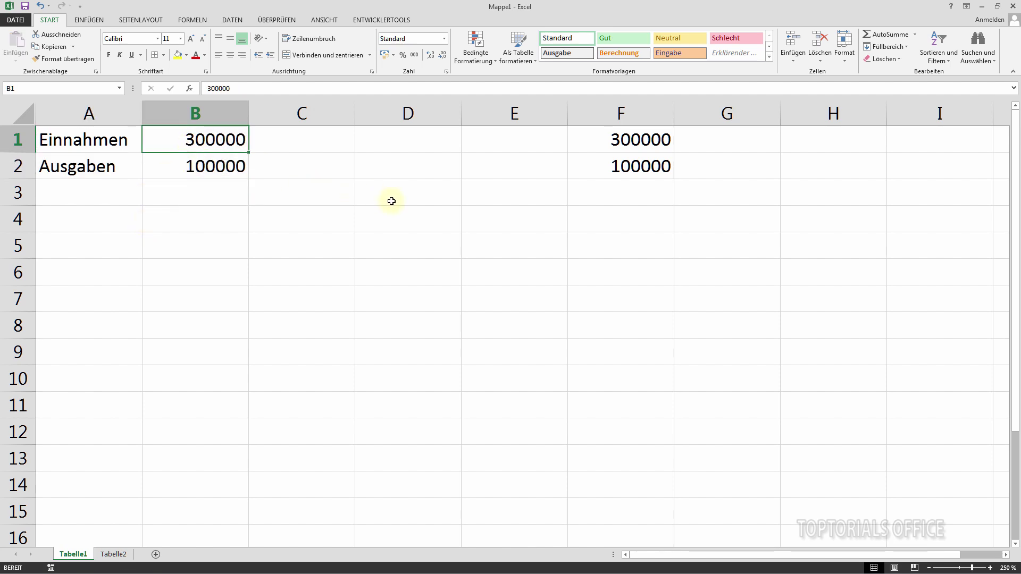
pyautogui.write('400000')
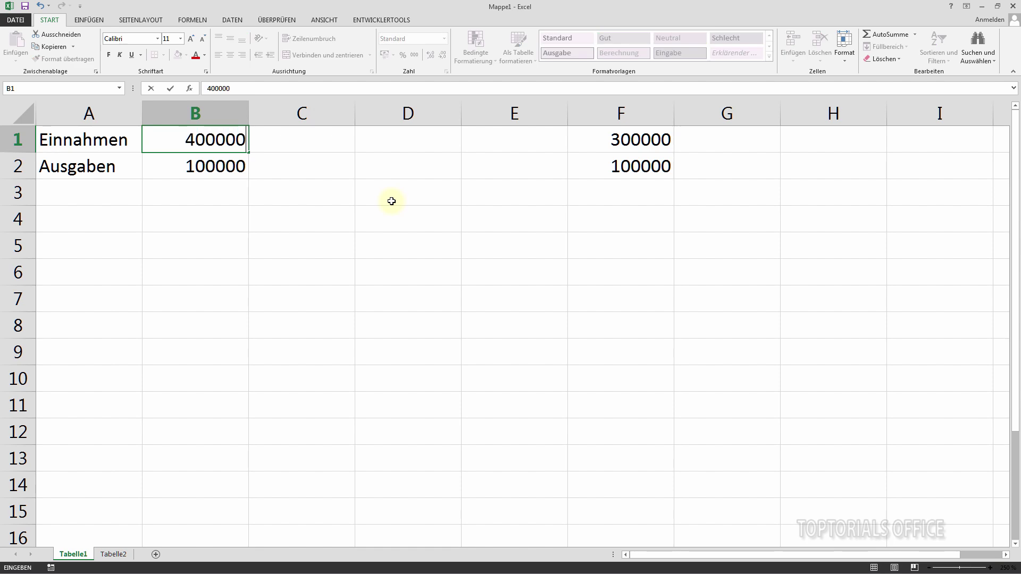
pyautogui.press('Return')
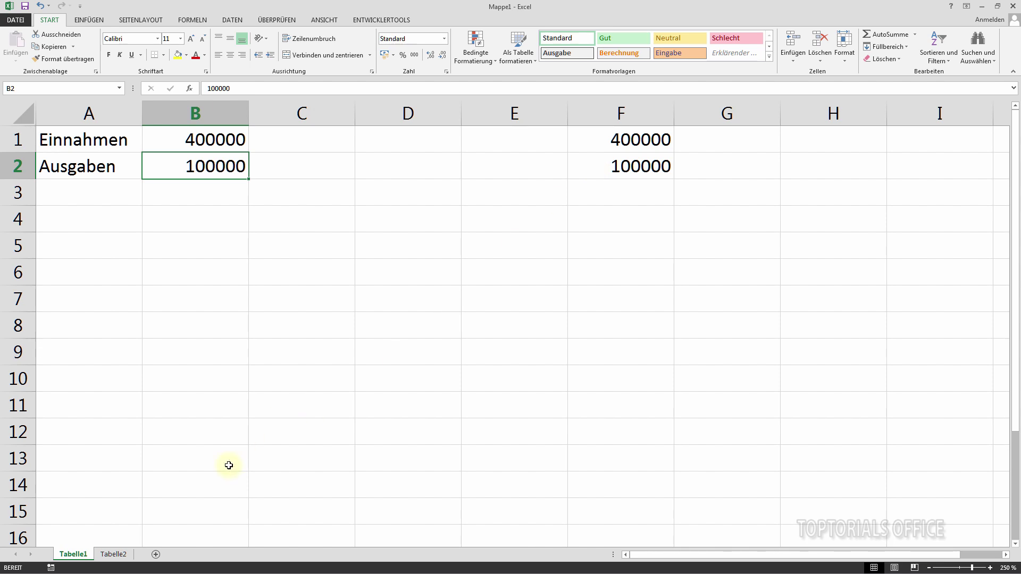
# - Check that Tabelle2's =Tabelle1!B1 and the F1:F2 formulas now show 400000
pyautogui.click(106, 555)
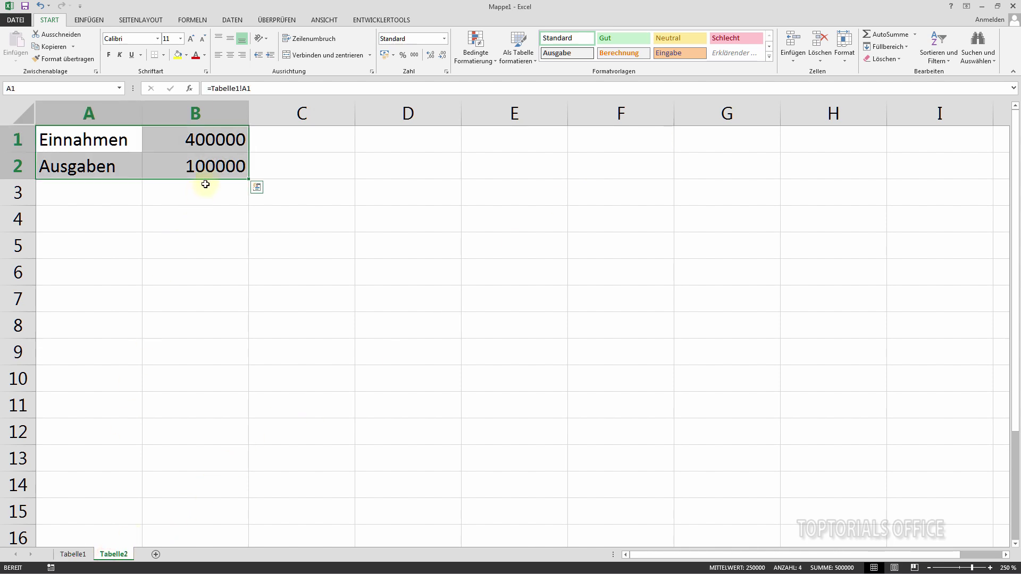
pyautogui.press('Escape')
pyautogui.click(212, 138)
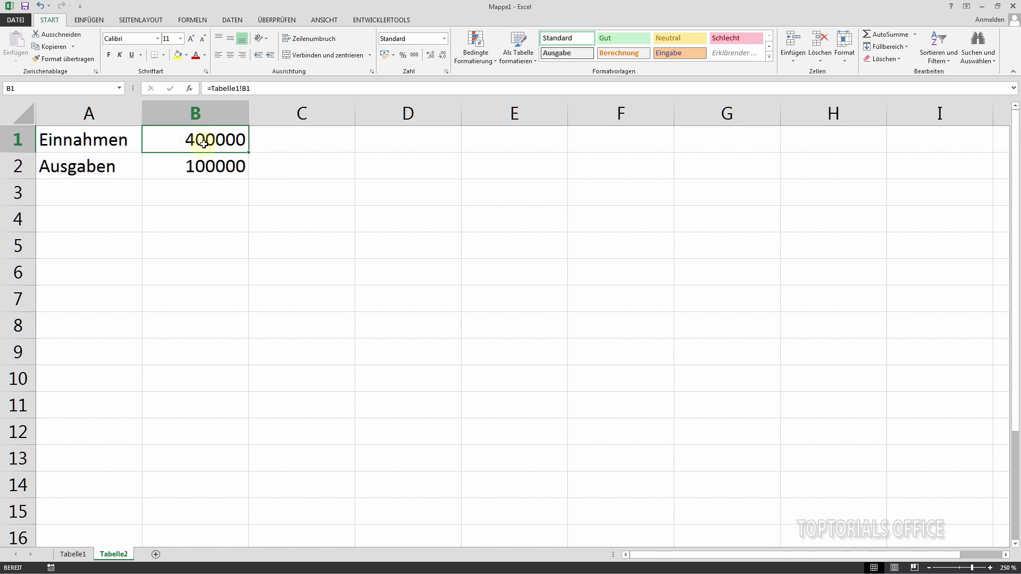
pyautogui.click(73, 554)
pyautogui.click(621, 137)
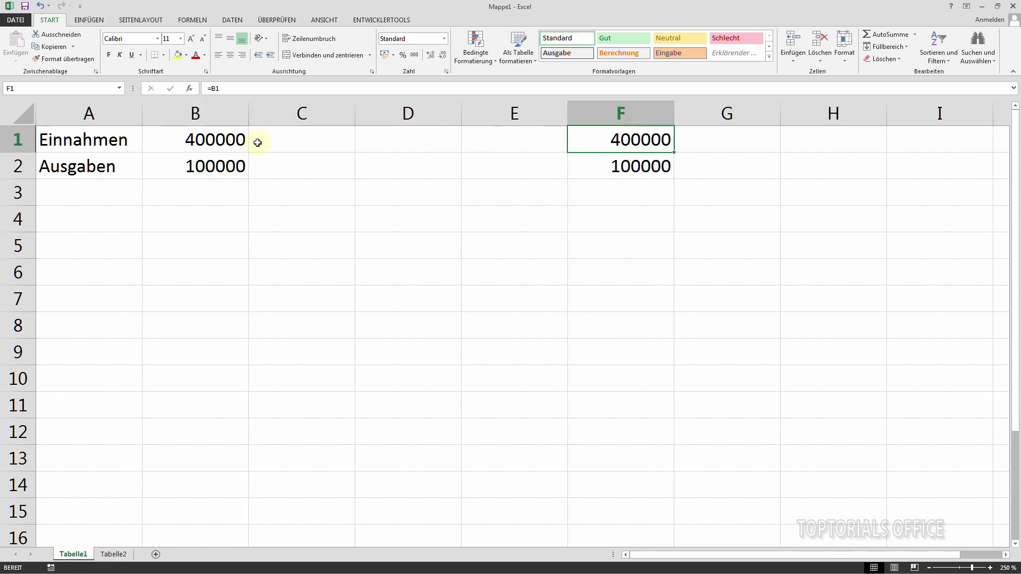
pyautogui.click(604, 168)
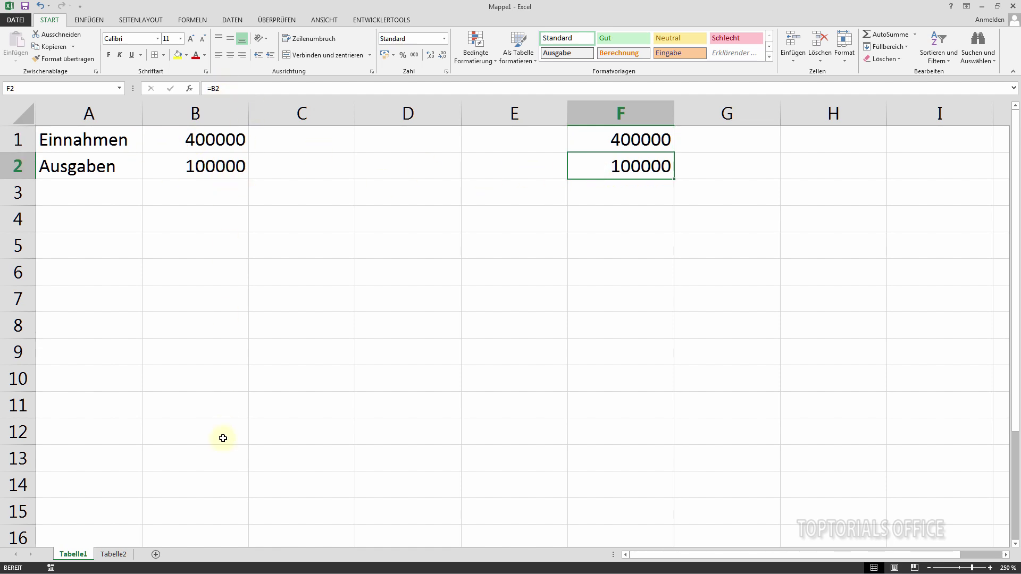
pyautogui.click(115, 555)
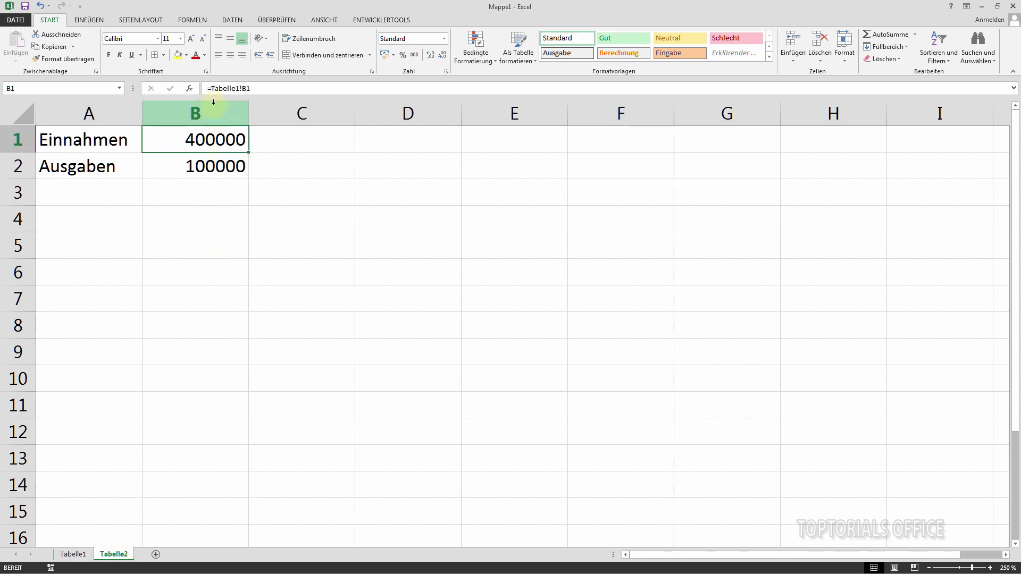
# - Inspect the Tabelle1 link formulas in Tabelle2's B1 and B2, then create new workbook Mappe2
pyautogui.doubleClick(207, 145)
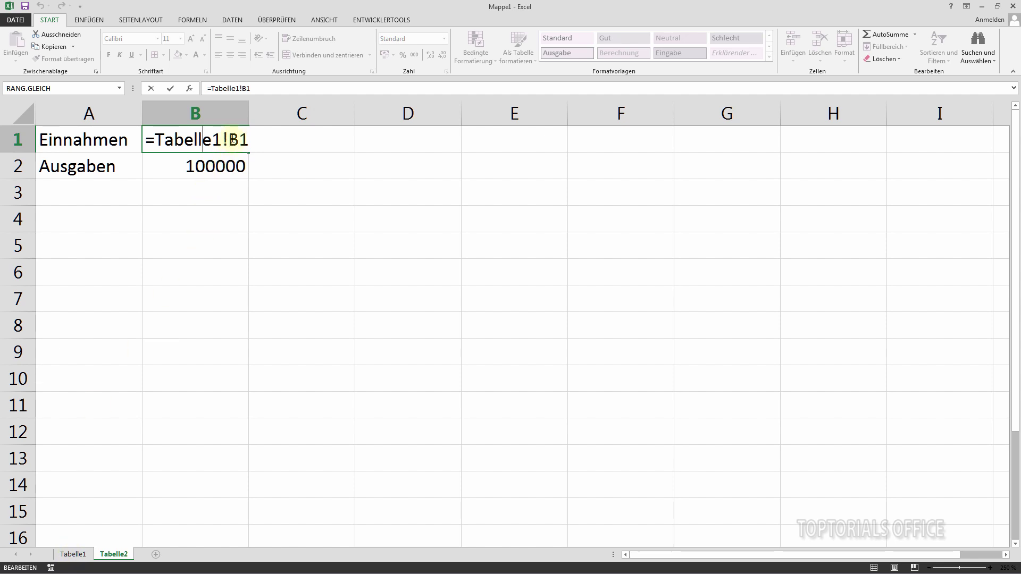
pyautogui.press('Return')
pyautogui.doubleClick(202, 164)
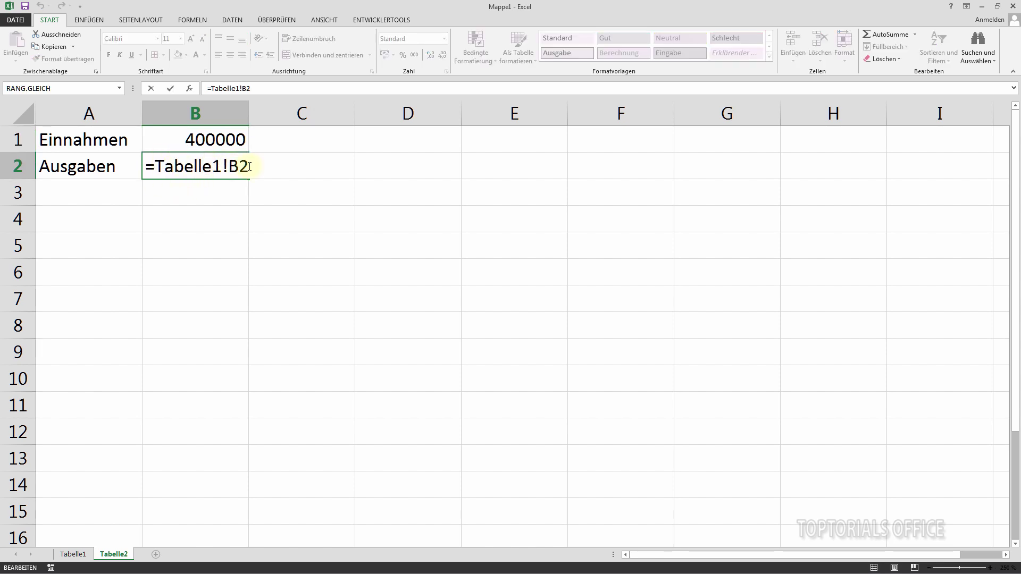
pyautogui.hotkey('ctrl', 'Return')
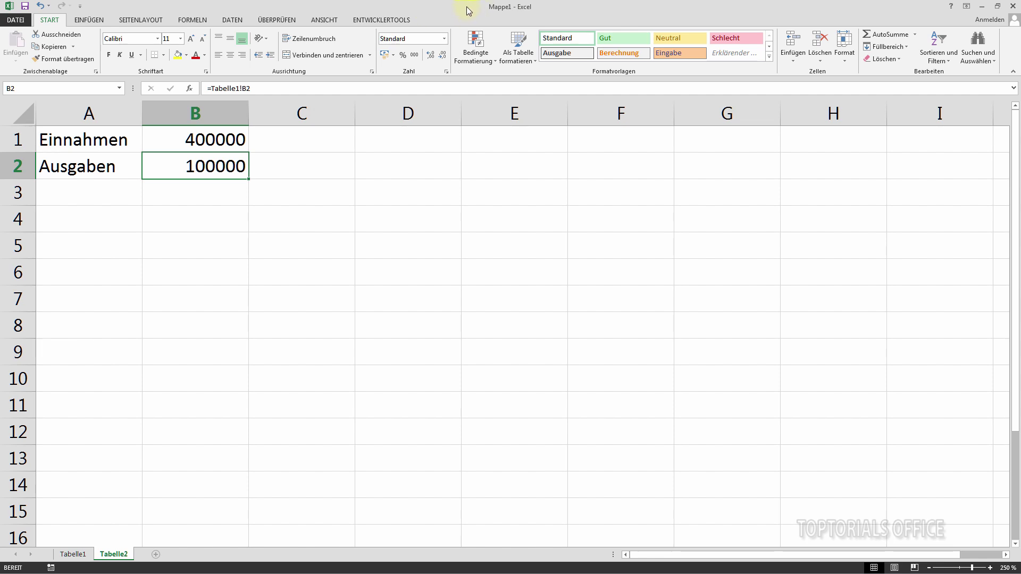
pyautogui.hotkey('ctrl', 'n')
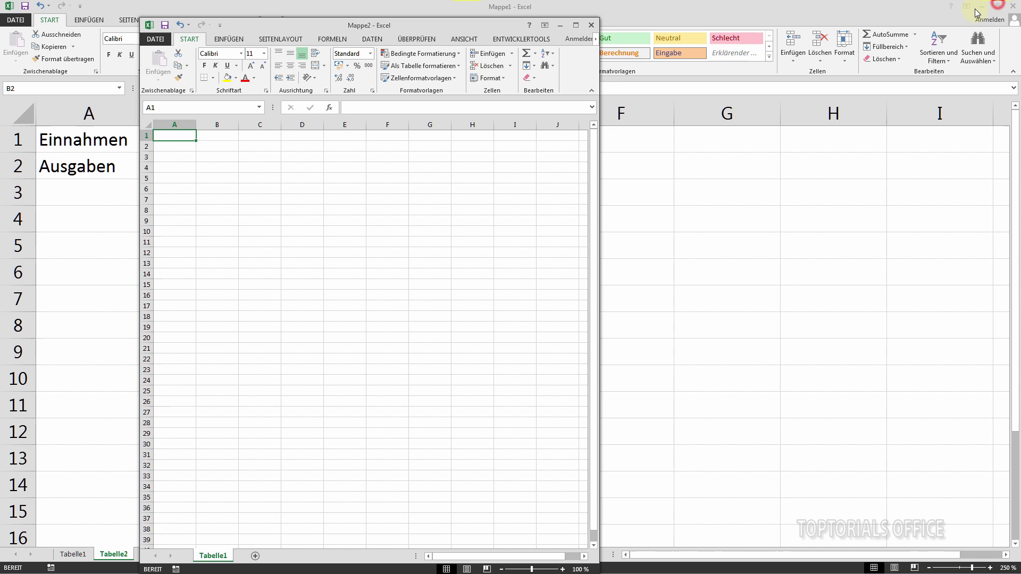
# - Restore both windows, with Mappe1 on the left half and Mappe2 on the right
pyautogui.click(997, 6)
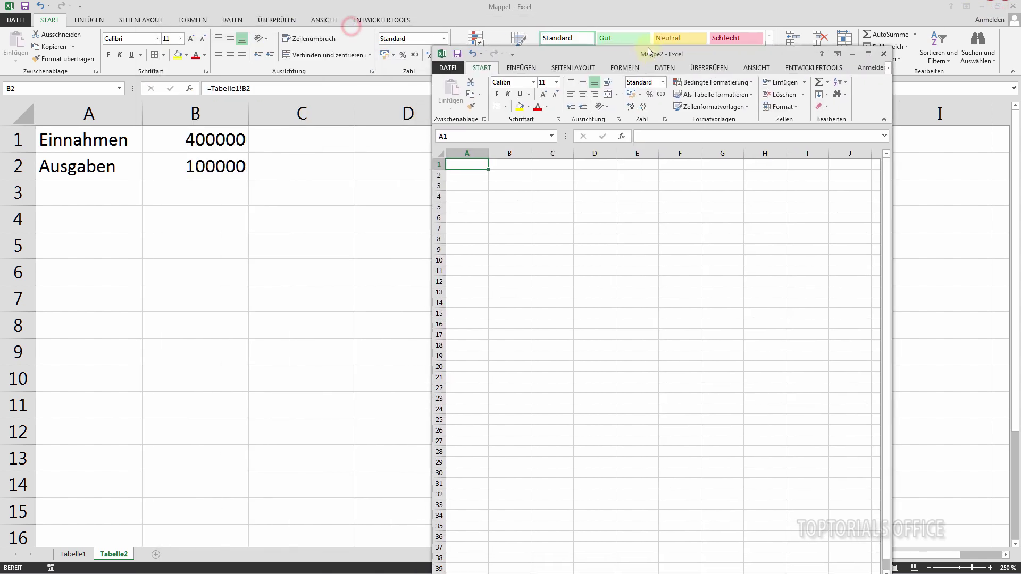
pyautogui.moveTo(368, 32); pyautogui.dragTo(673, 47)
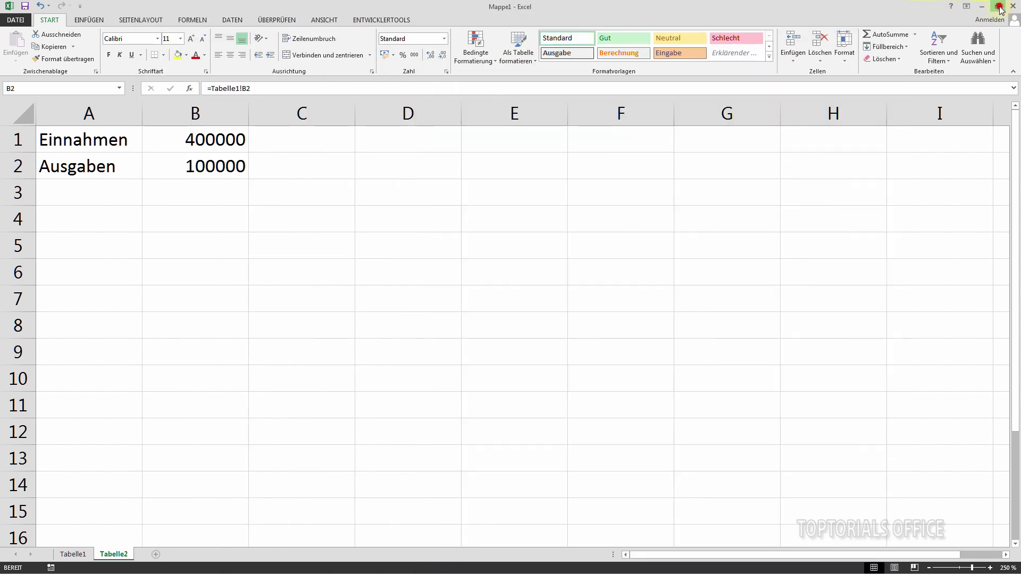
pyautogui.click(998, 6)
pyautogui.moveTo(413, 13); pyautogui.dragTo(298, 14)
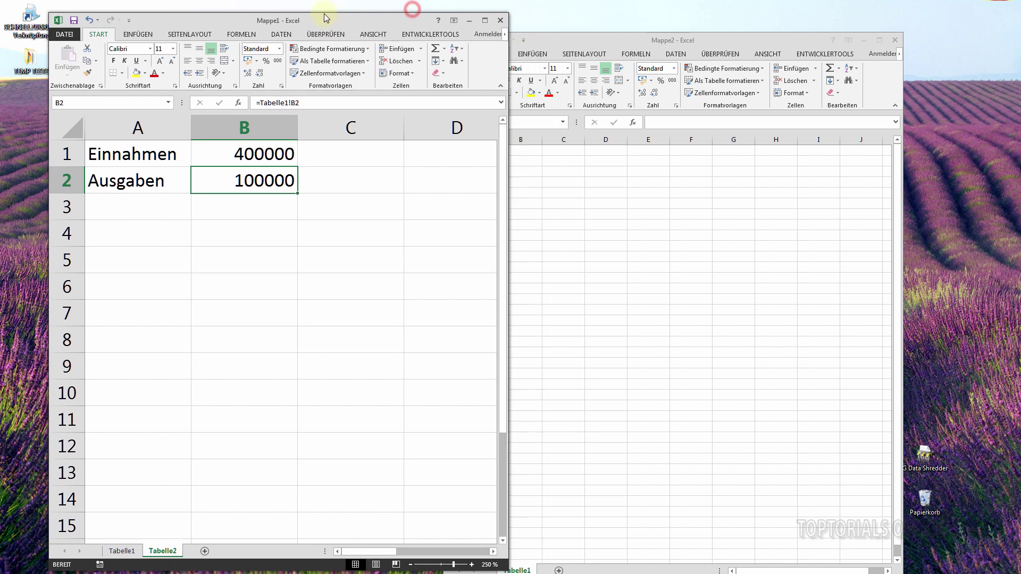
pyautogui.moveTo(574, 41); pyautogui.dragTo(612, 18)
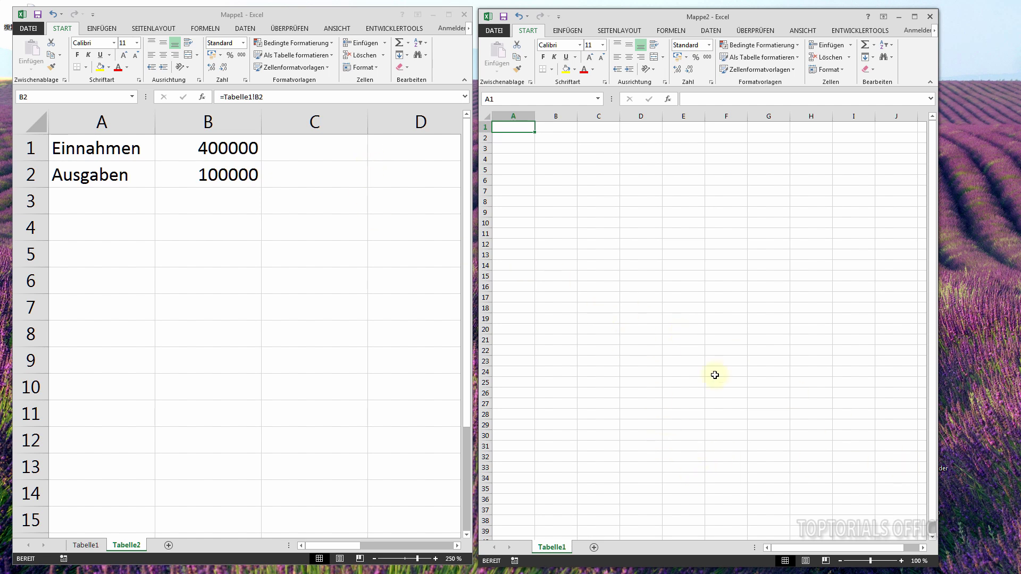
# - Zoom Mappe2 to 250% and switch Mappe1 to its Tabelle1 sheet
pyautogui.click(902, 561)
pyautogui.click(901, 561)
pyautogui.click(901, 561)
pyautogui.click(902, 560)
pyautogui.click(902, 559)
pyautogui.click(902, 559)
pyautogui.click(902, 559)
pyautogui.click(903, 561)
pyautogui.click(904, 562)
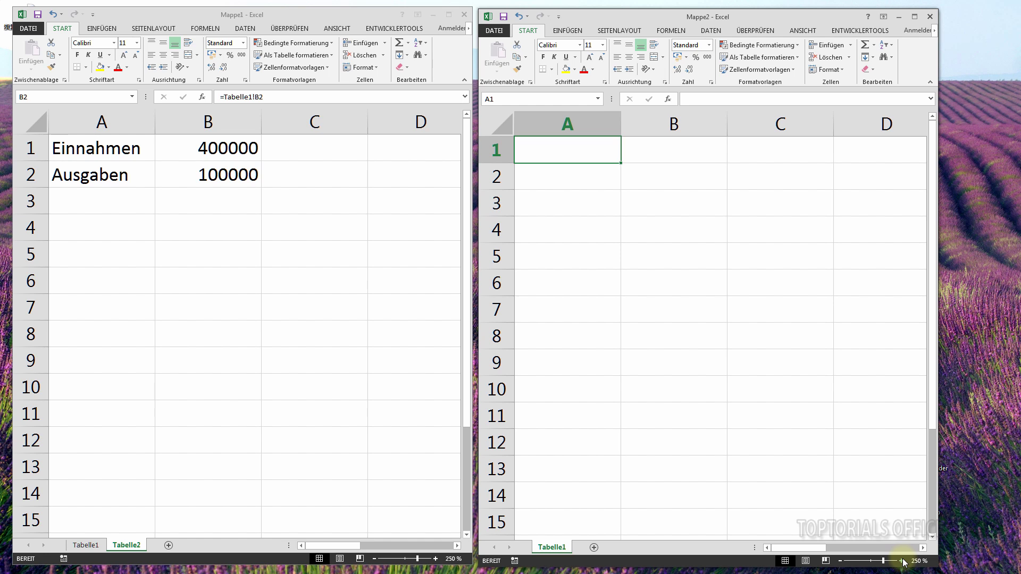
pyautogui.click(82, 545)
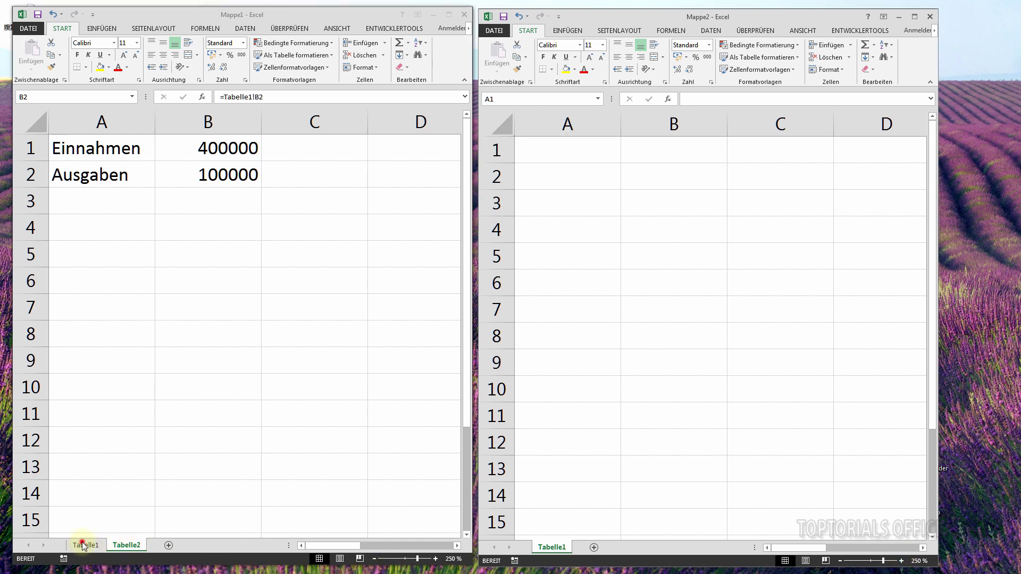
pyautogui.click(83, 545)
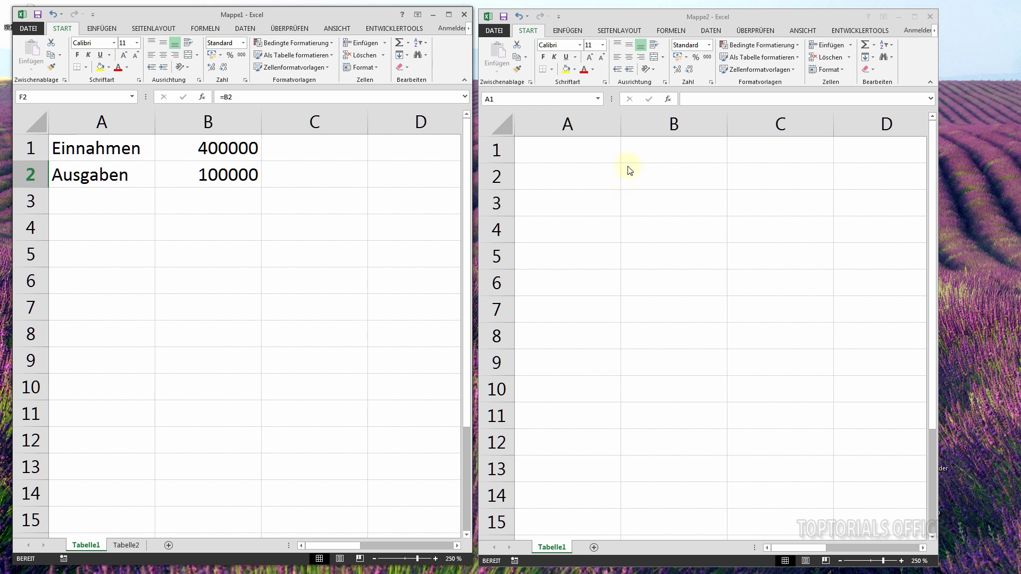
# - Type the label Einnahmen into Mappe2's cell A1
pyautogui.click(601, 155)
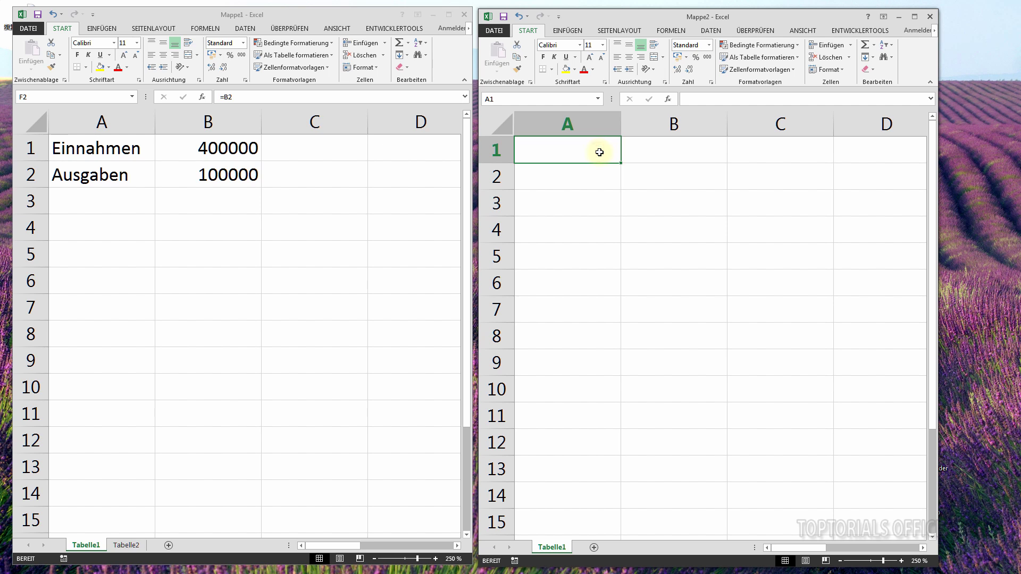
pyautogui.write('Einnahmen')
pyautogui.press('Return')
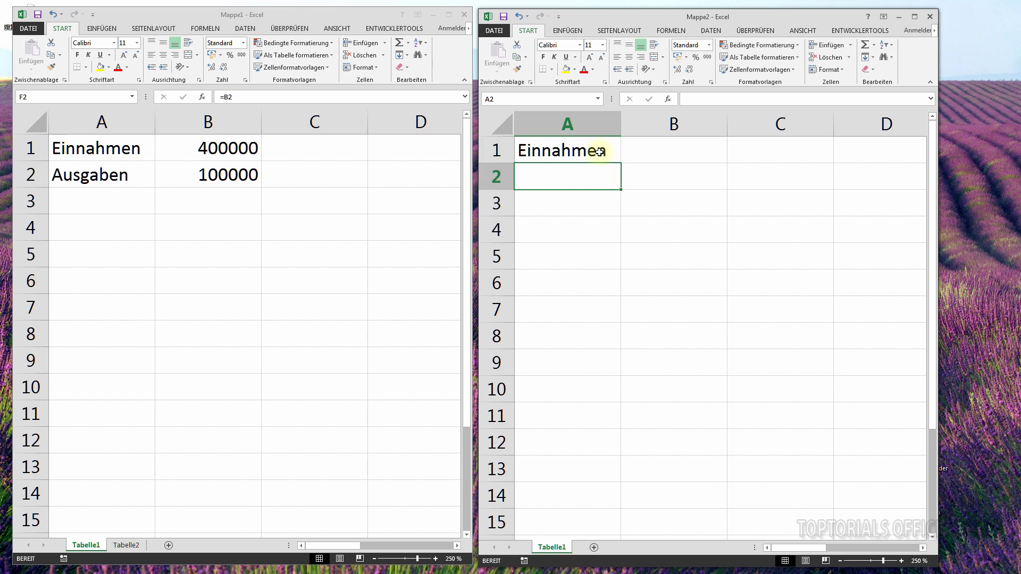
# - Link A2 to Mappe1 with =[Mappe1]Tabelle1!$B$1, showing 400000
pyautogui.write('=')
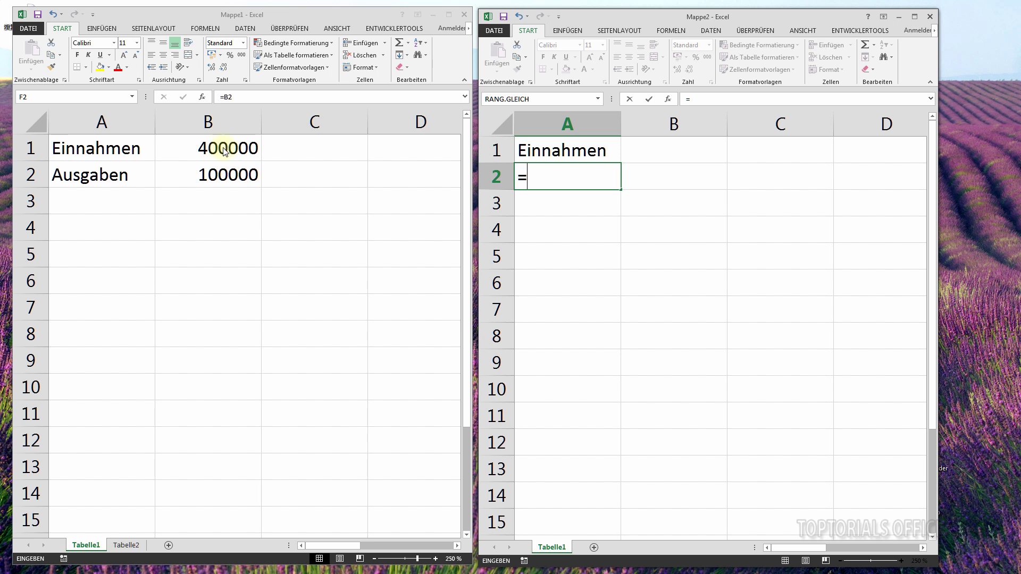
pyautogui.click(224, 151)
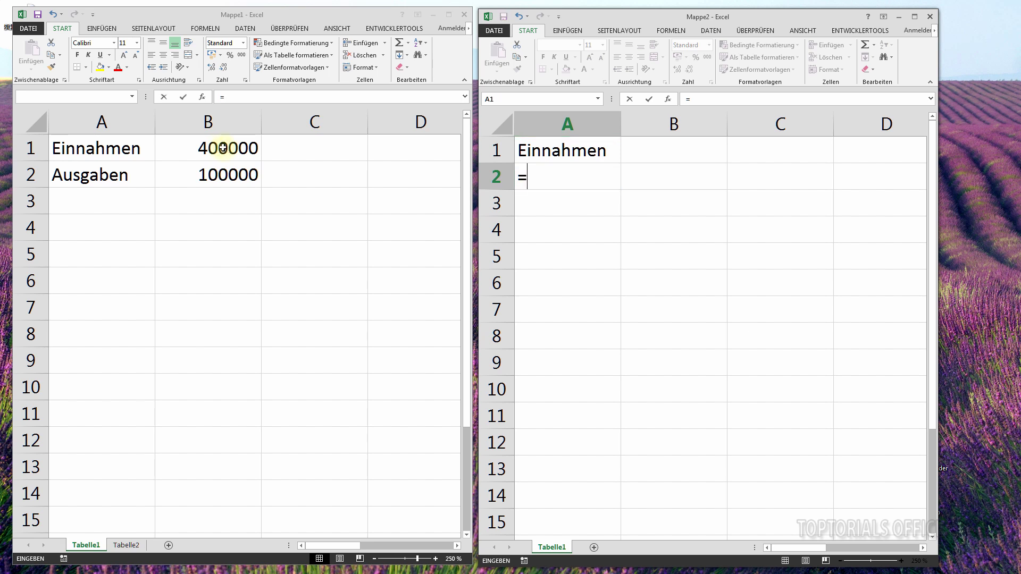
pyautogui.click(223, 148)
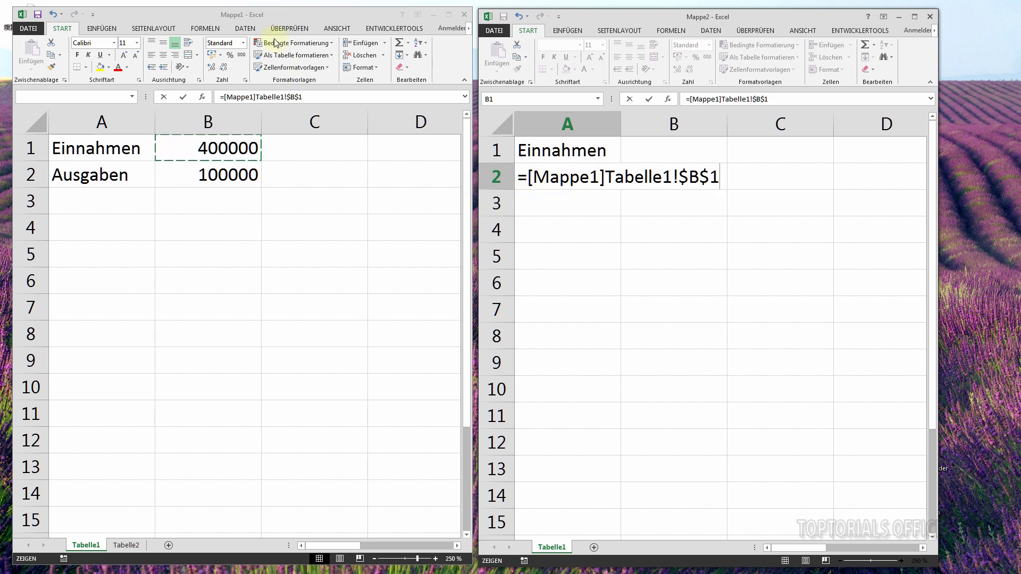
pyautogui.click(239, 18)
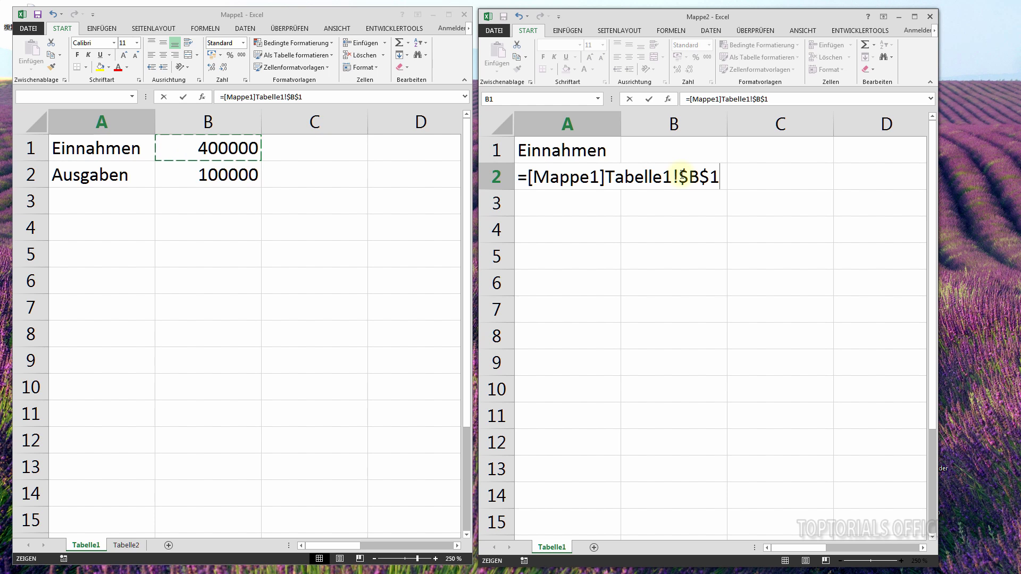
pyautogui.click(679, 177)
pyautogui.press('Return')
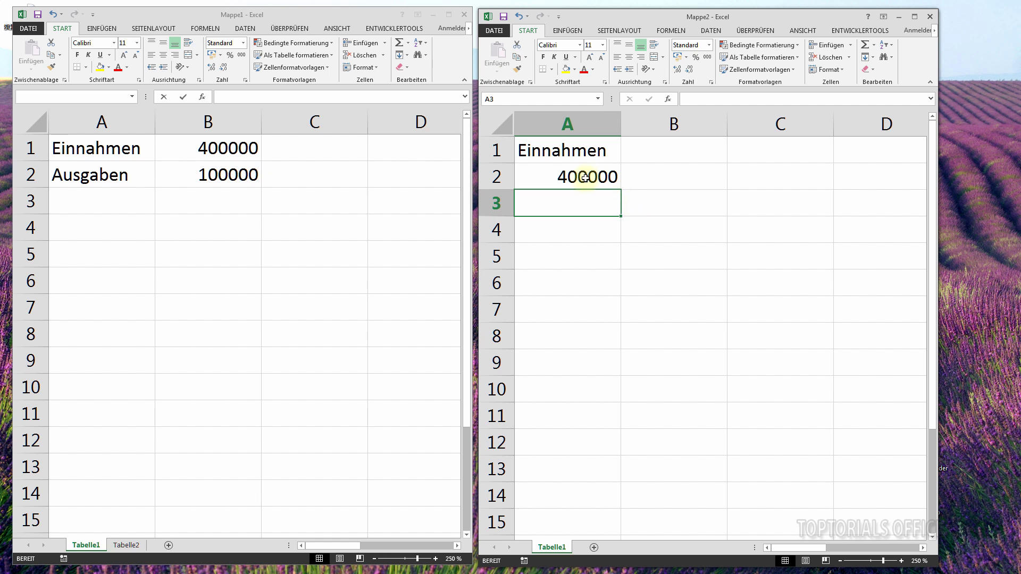
# - Change Mappe1's Einnahmen value in B1 from 400000 to 500000
pyautogui.click(233, 148)
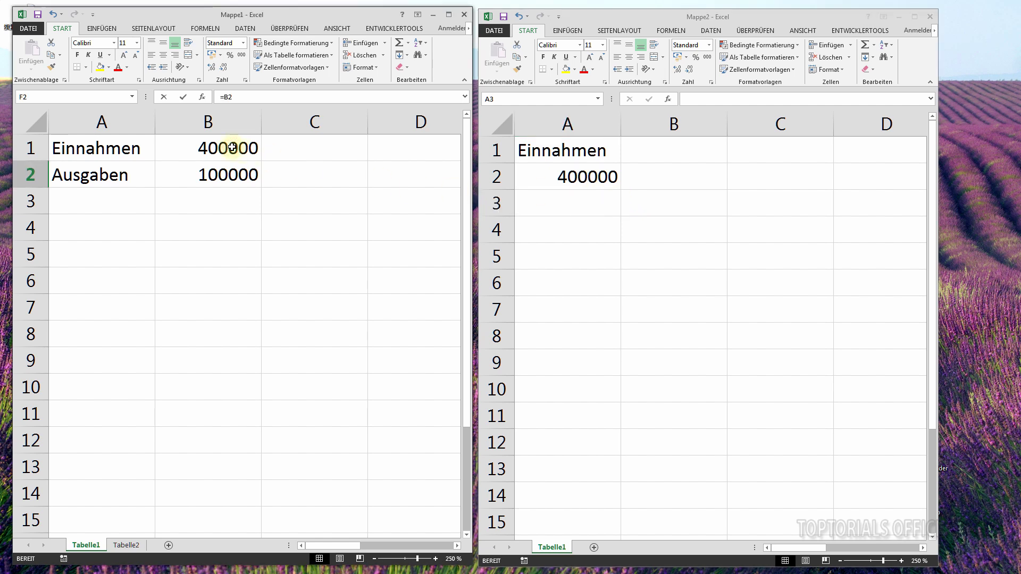
pyautogui.click(232, 148)
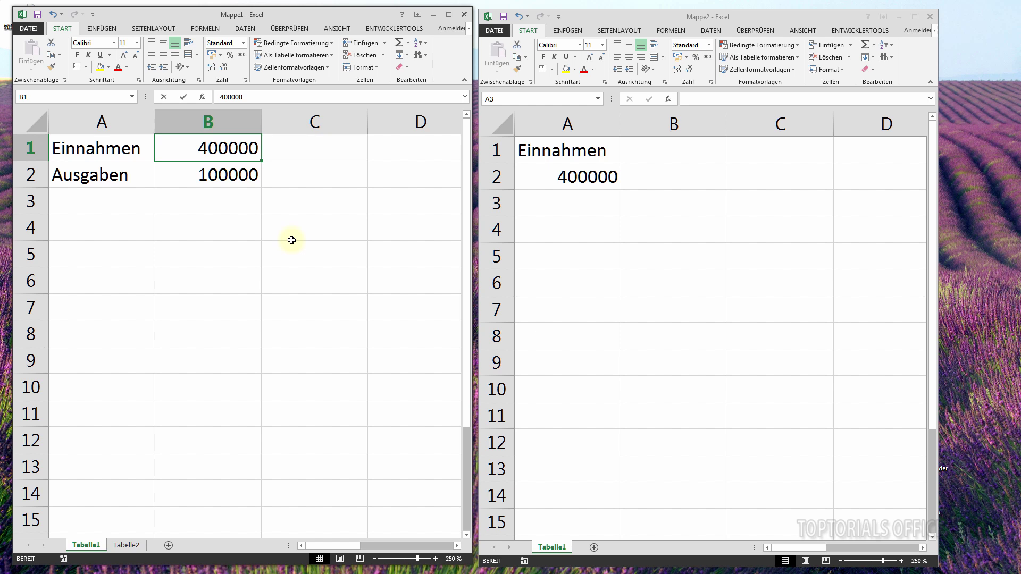
pyautogui.write('500000')
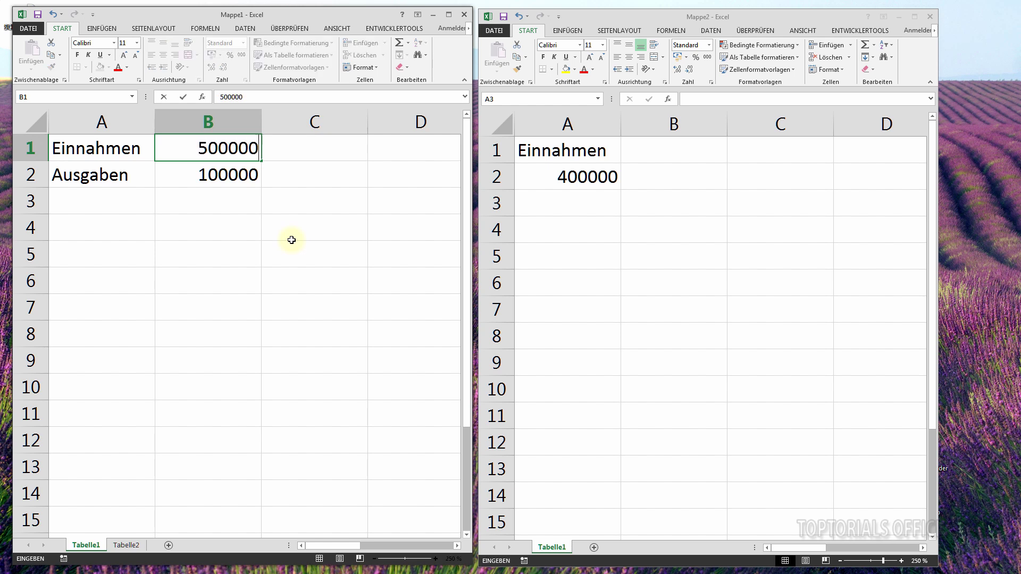
pyautogui.press('Return')
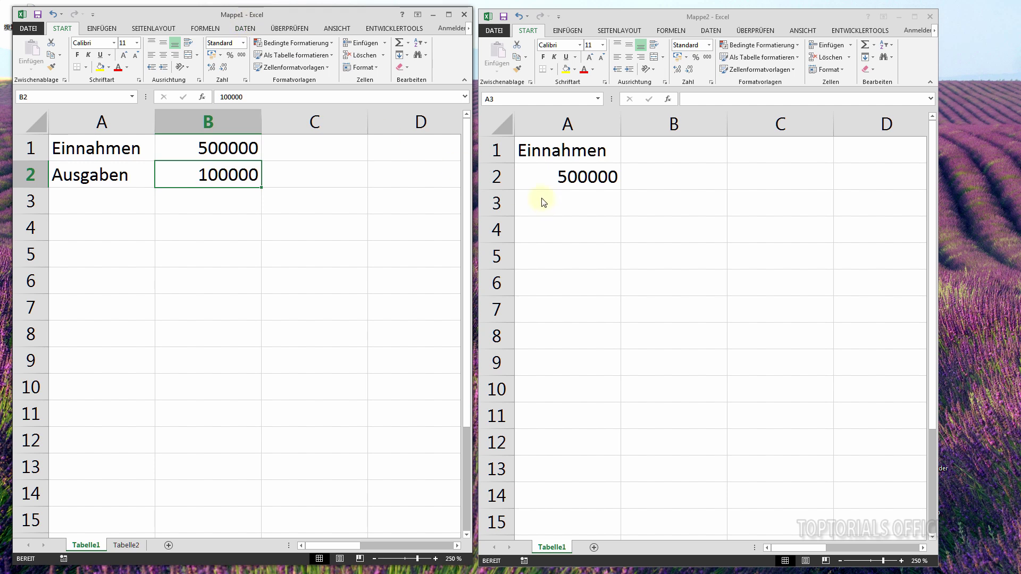
# - Inspect Mappe2's A2 link formula and confirm it unchanged, returning to Mappe1
pyautogui.click(574, 178)
pyautogui.click(573, 173)
pyautogui.doubleClick(573, 172)
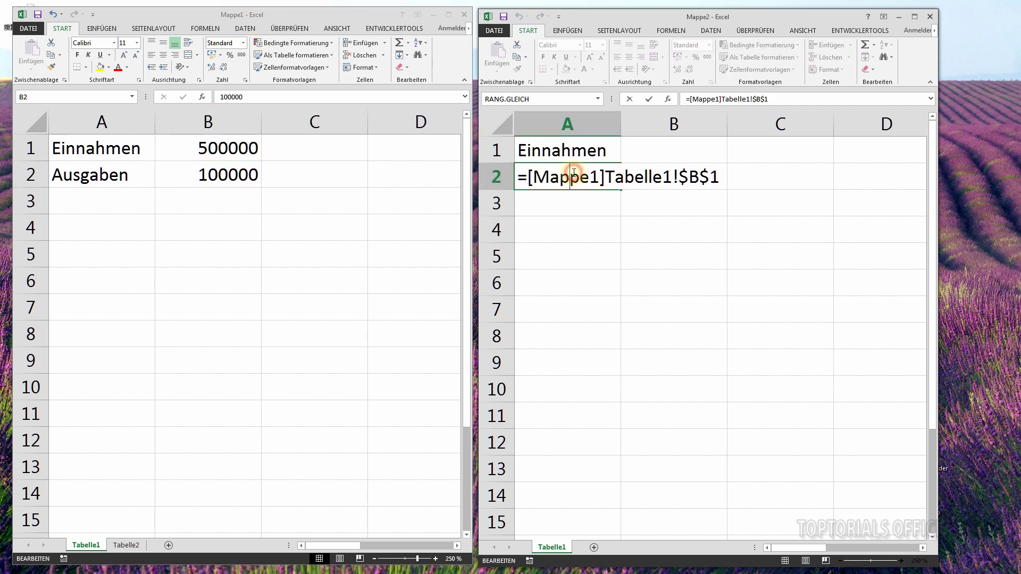
pyautogui.press('Right')
pyautogui.press('Right')
pyautogui.press('Right')
pyautogui.click(130, 174)
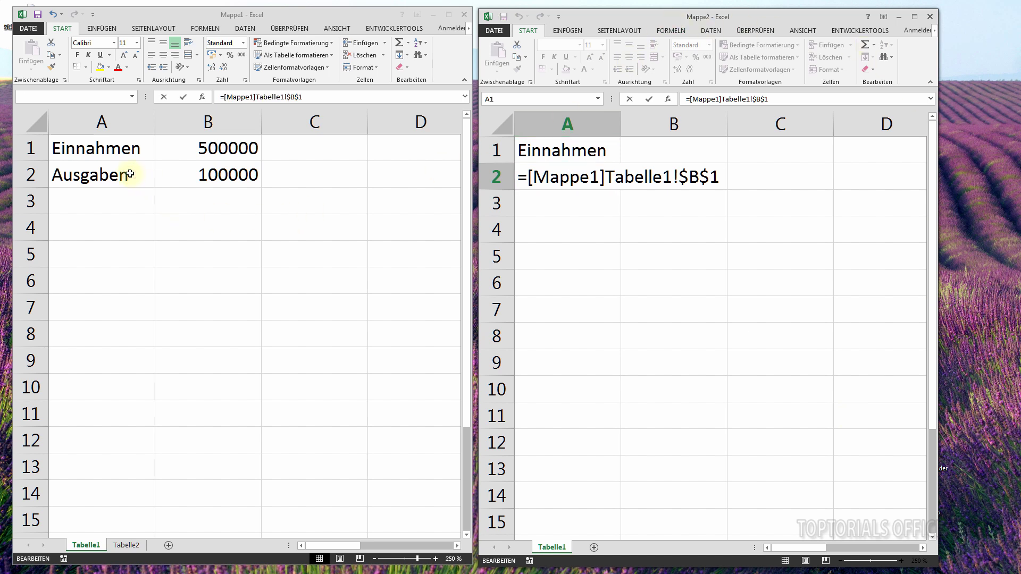
pyautogui.press('Return')
pyautogui.click(130, 175)
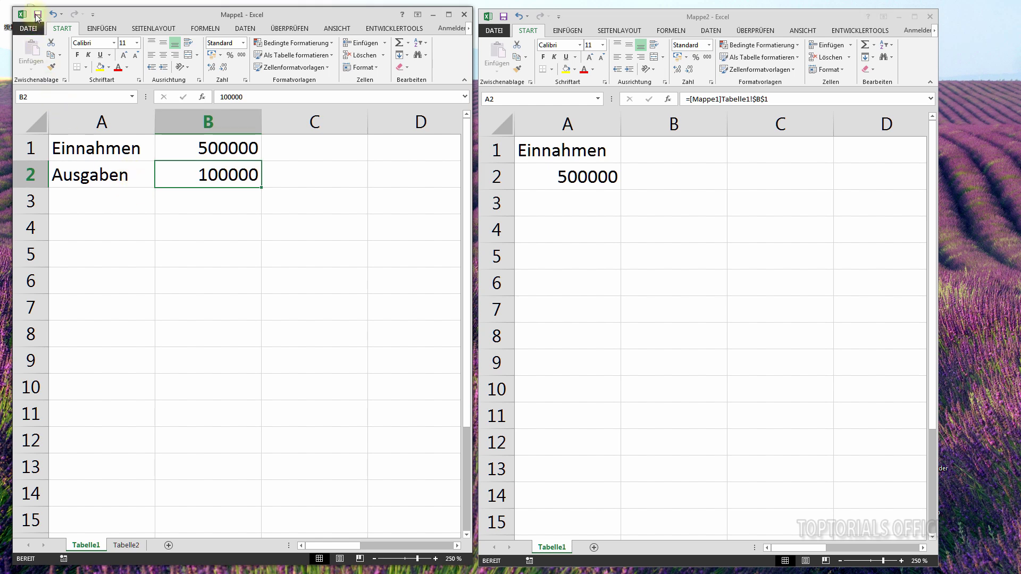
# - Save Mappe1 through DATEI > Speichern unter > Durchsuchen with the file name 'Meine Mappe 1'
pyautogui.click(33, 30)
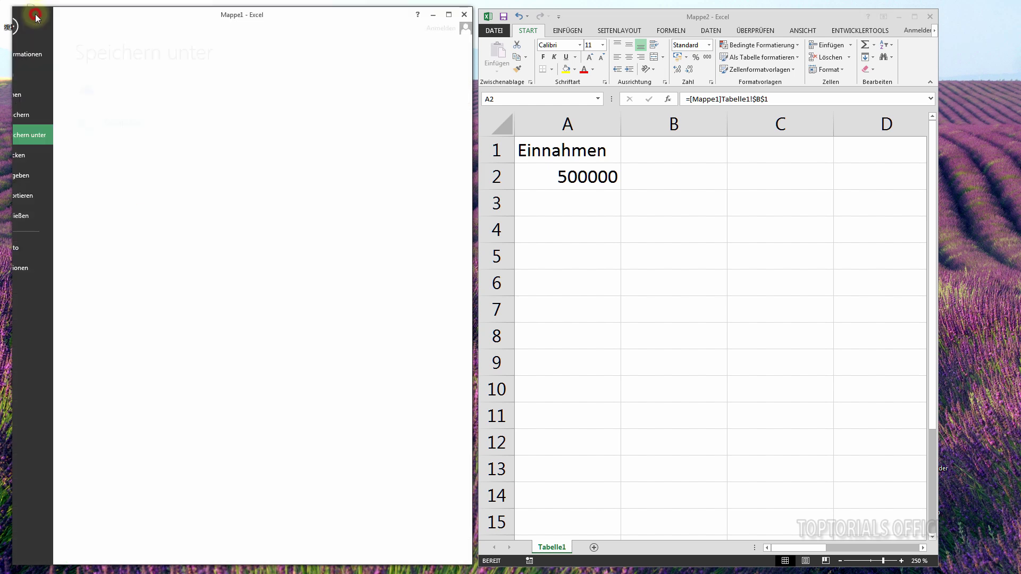
pyautogui.click(42, 116)
pyautogui.click(290, 200)
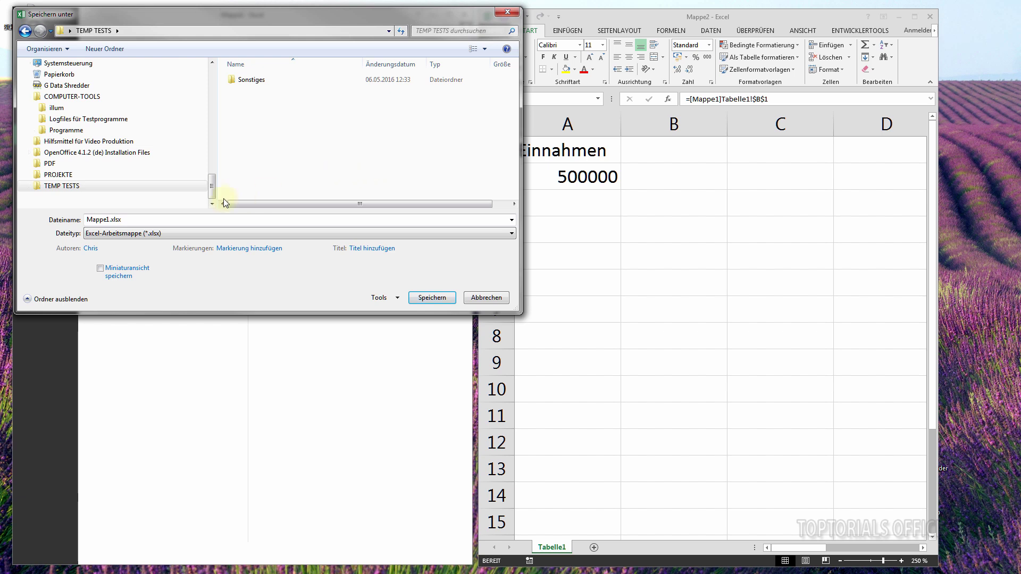
pyautogui.doubleClick(139, 221)
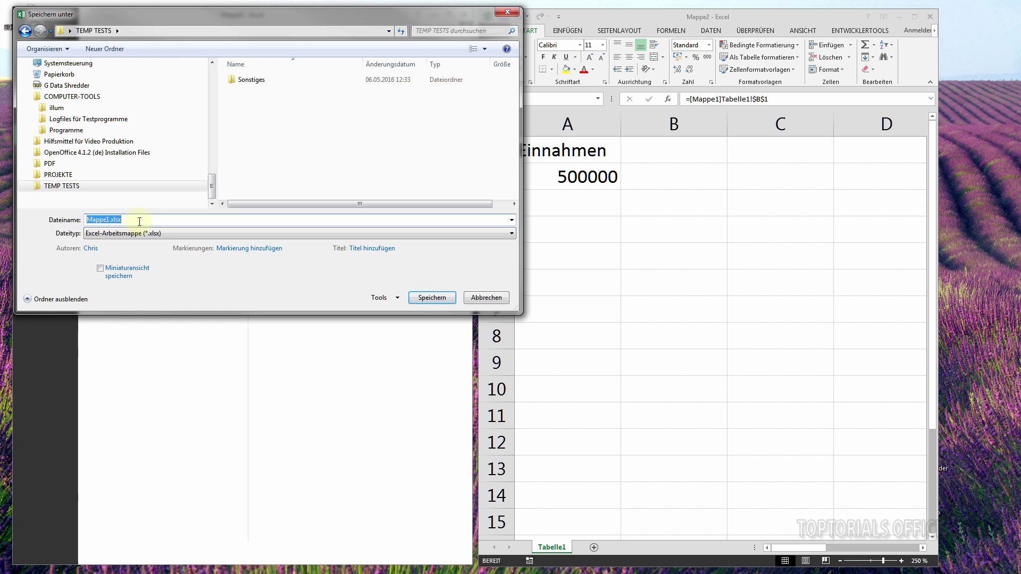
pyautogui.write('Meine Ma')
pyautogui.click(425, 297)
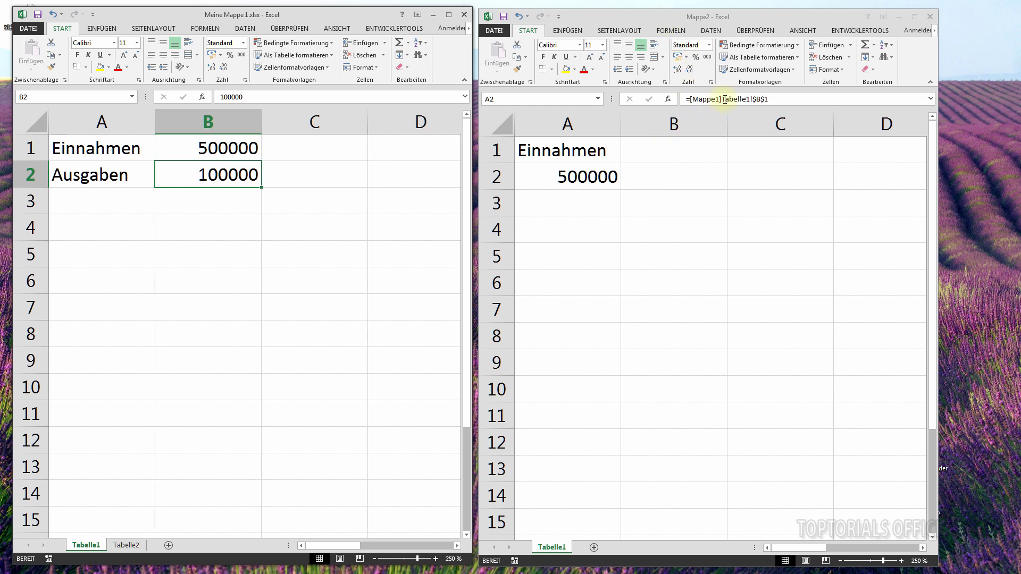
# - Switch to the Mappe2 window to see A2 now linked to '[Meine Mappe 1.xlsx]Tabelle1'!$B$1
pyautogui.click(609, 16)
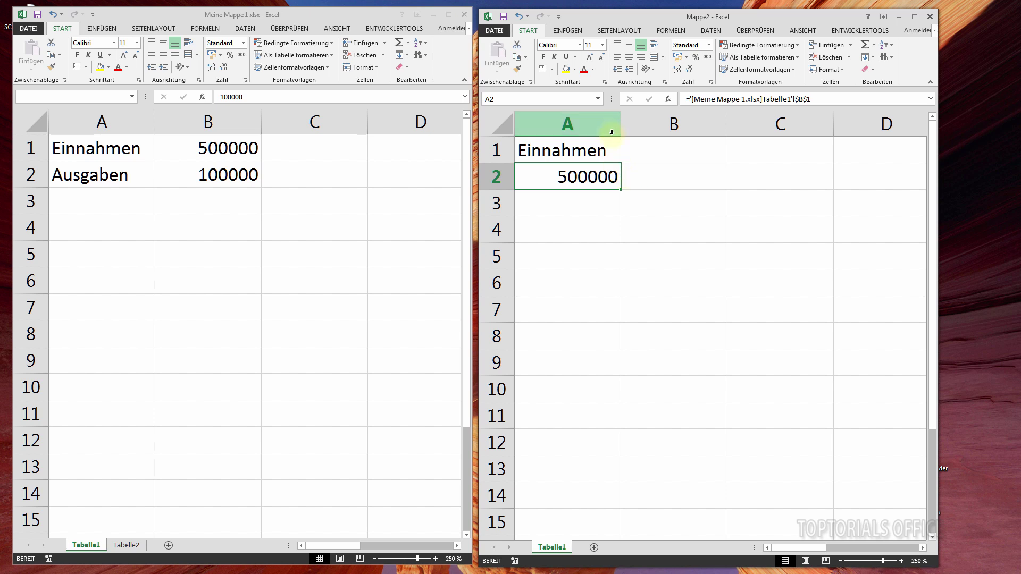
# - Maximize Mappe2 and open Verknüpfungen bearbeiten from the DATEN tab, moving the dialog aside
pyautogui.click(711, 32)
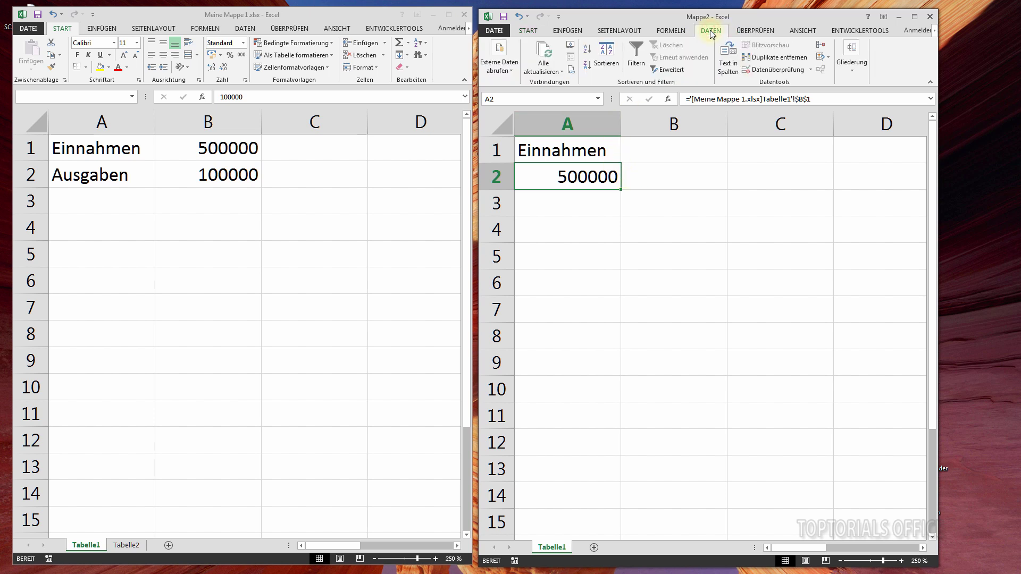
pyautogui.click(915, 17)
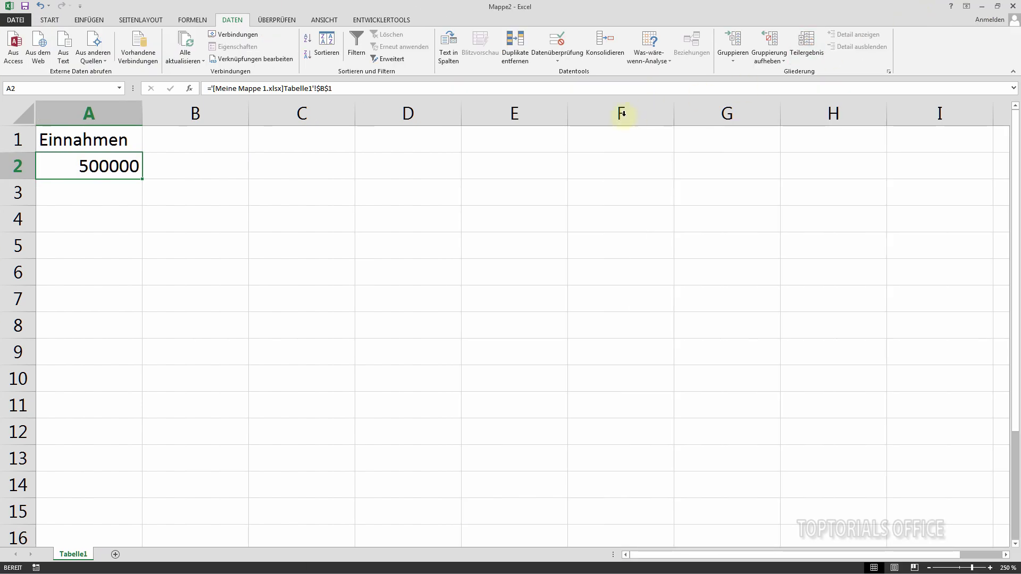
pyautogui.click(244, 59)
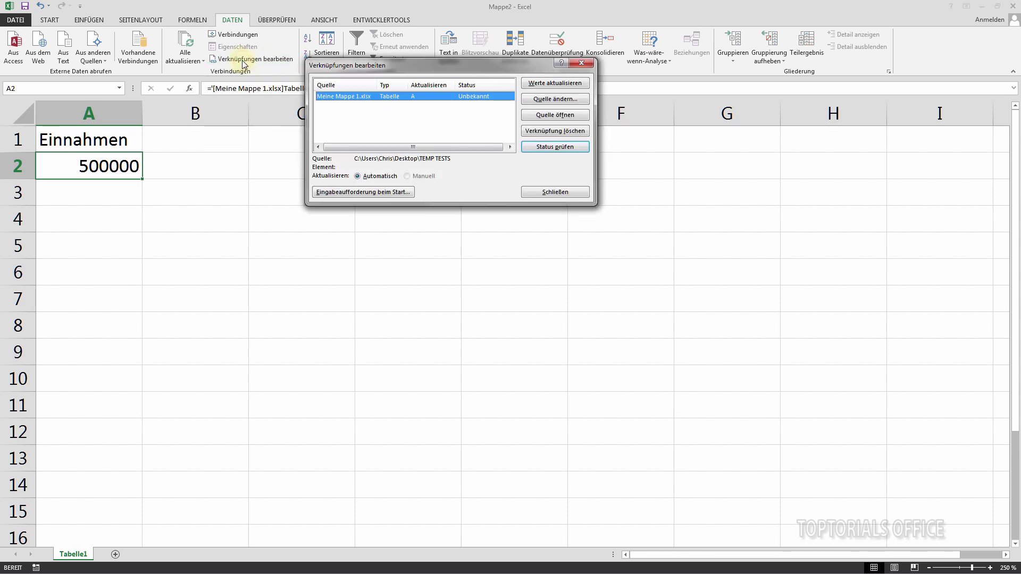
pyautogui.moveTo(394, 65)
pyautogui.mouseDown()
pyautogui.moveTo(382, 151)
pyautogui.moveTo(376, 129)
pyautogui.mouseUp()
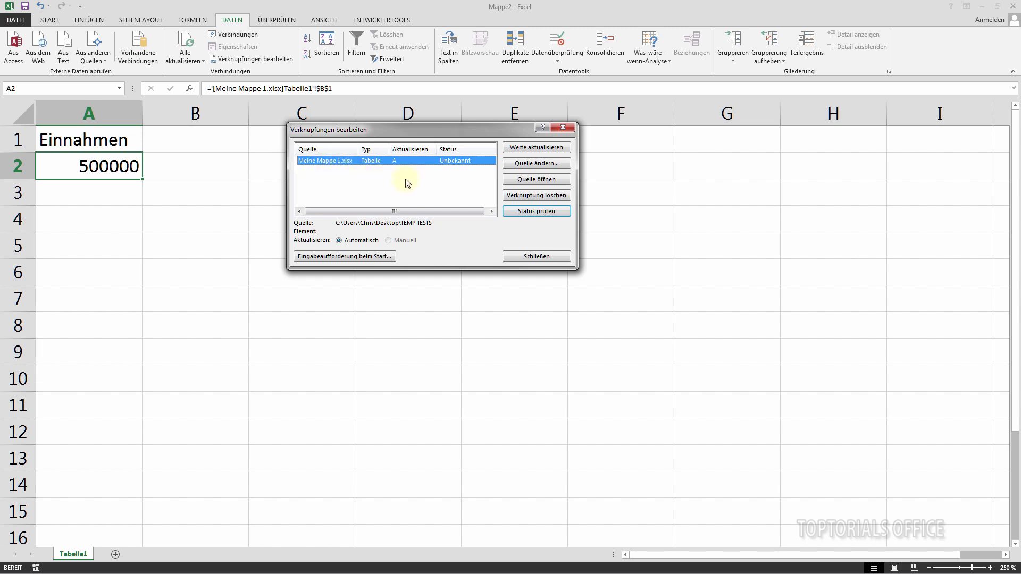
# - Change the link source to Meine Mappe 1.xlsx and update the linked values
pyautogui.click(530, 165)
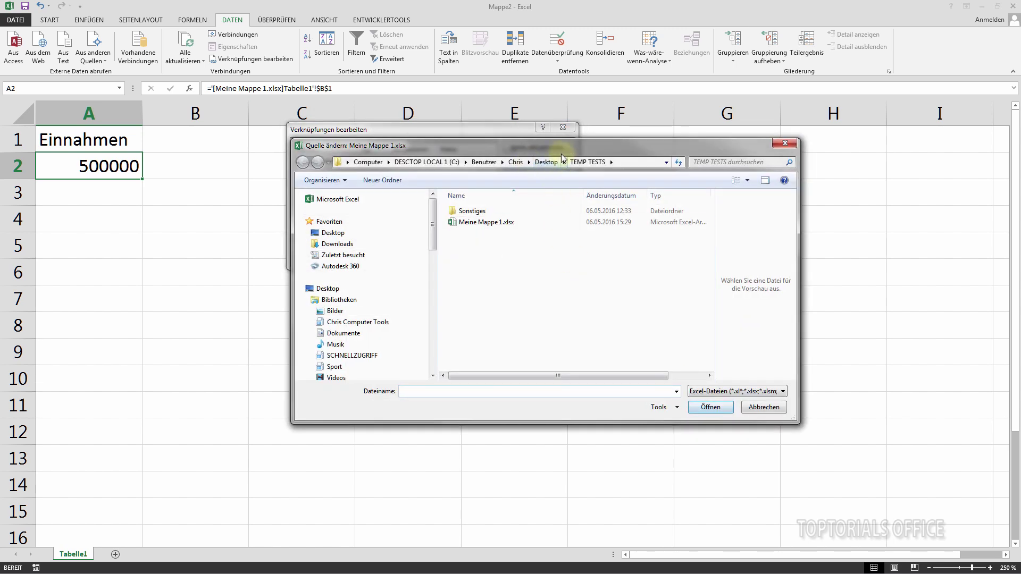
pyautogui.moveTo(567, 146); pyautogui.dragTo(525, 88)
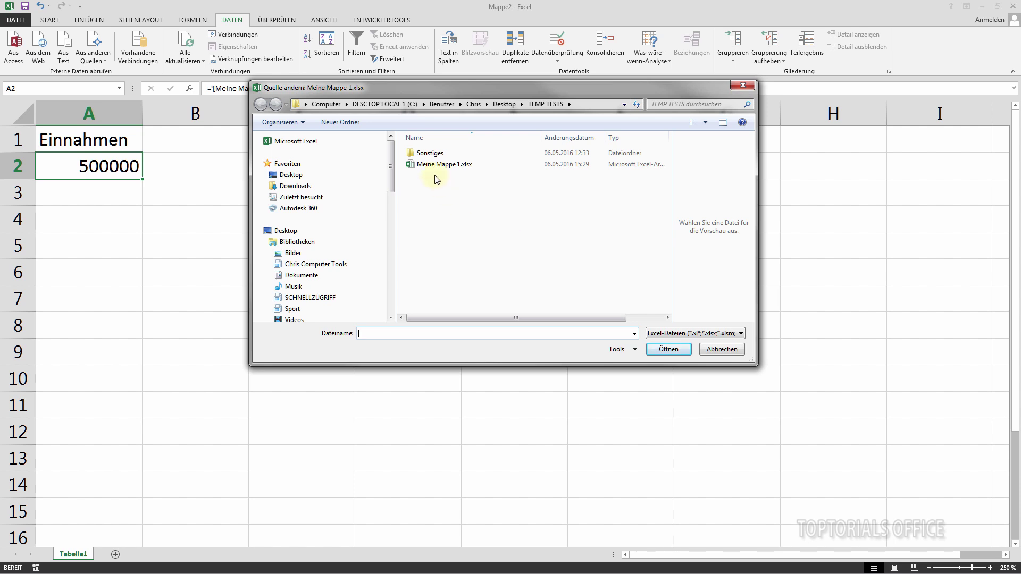
pyautogui.click(429, 166)
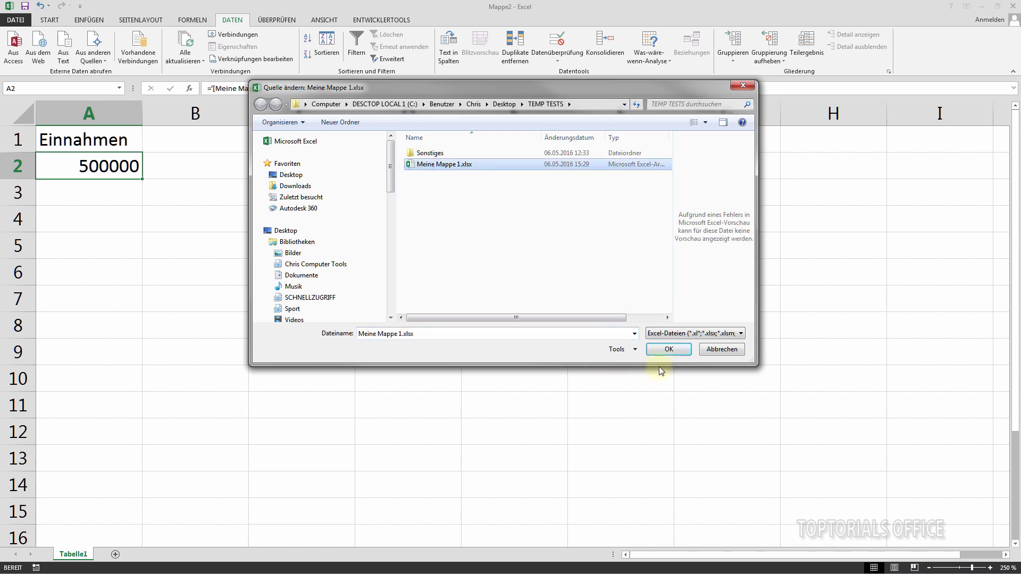
pyautogui.click(664, 350)
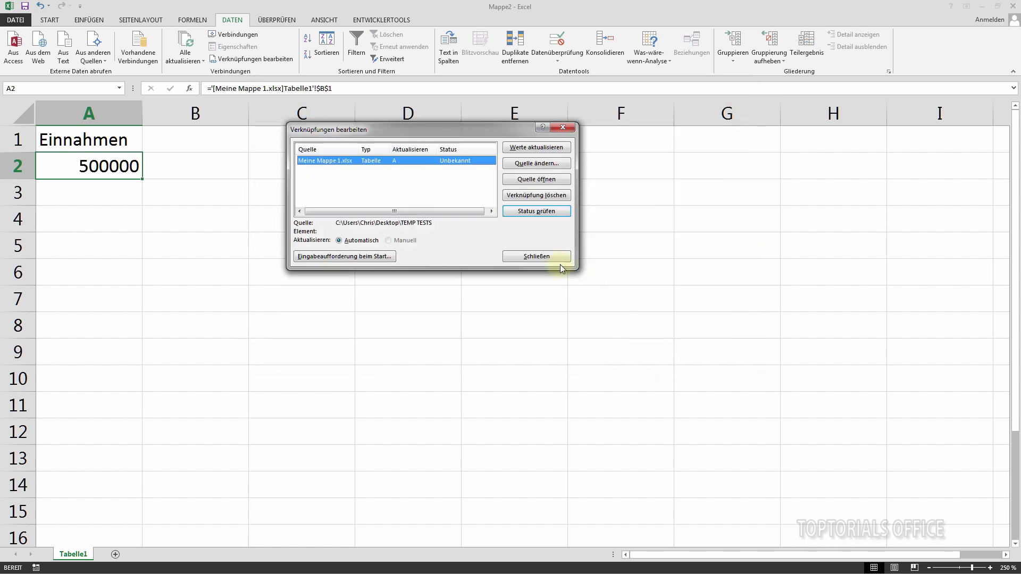
pyautogui.click(519, 149)
# - Refresh the link once more, close Verknüpfungen bearbeiten, and restore Mappe2 beside Meine Mappe 1
pyautogui.click(533, 141)
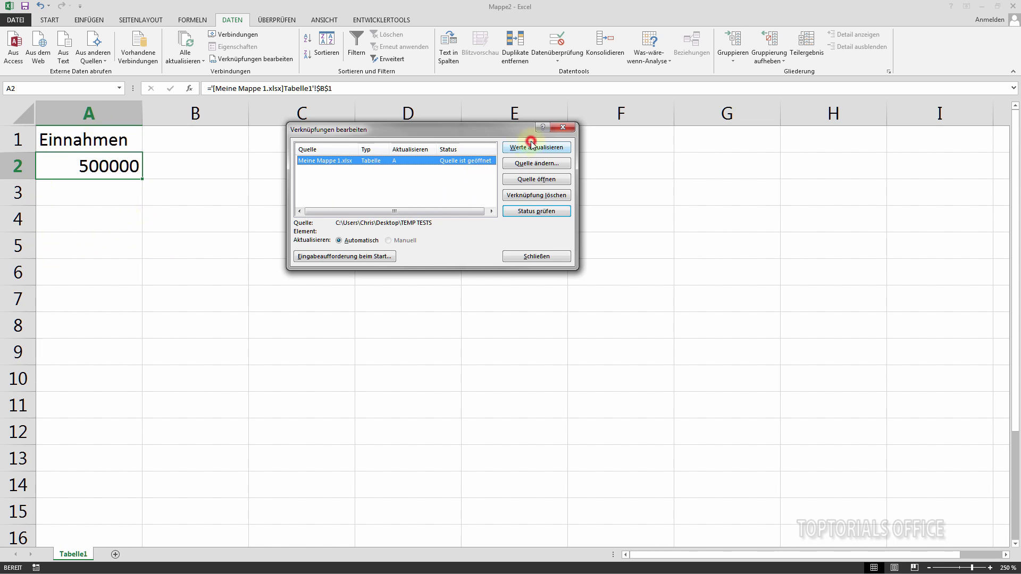
pyautogui.click(531, 257)
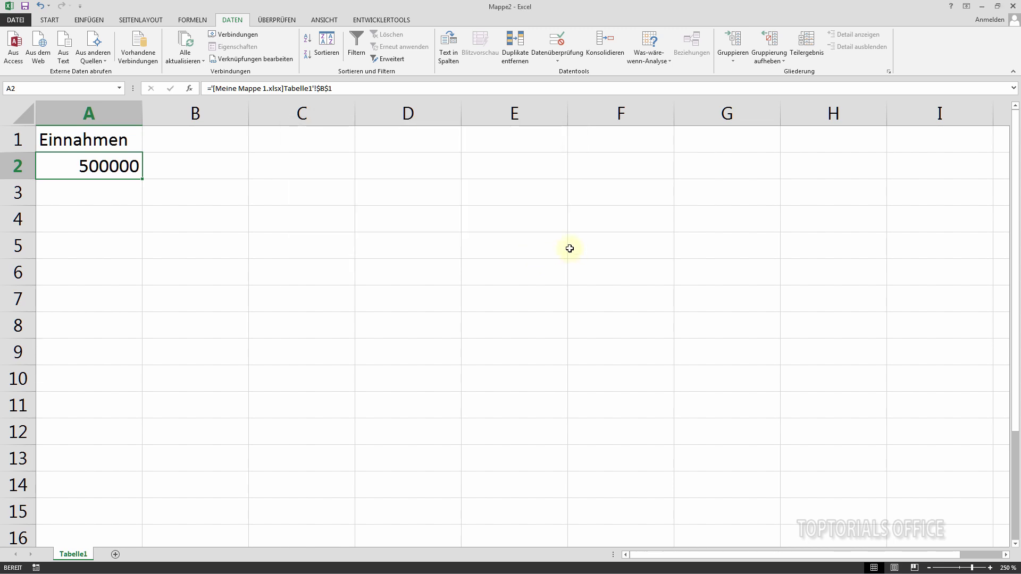
pyautogui.click(997, 6)
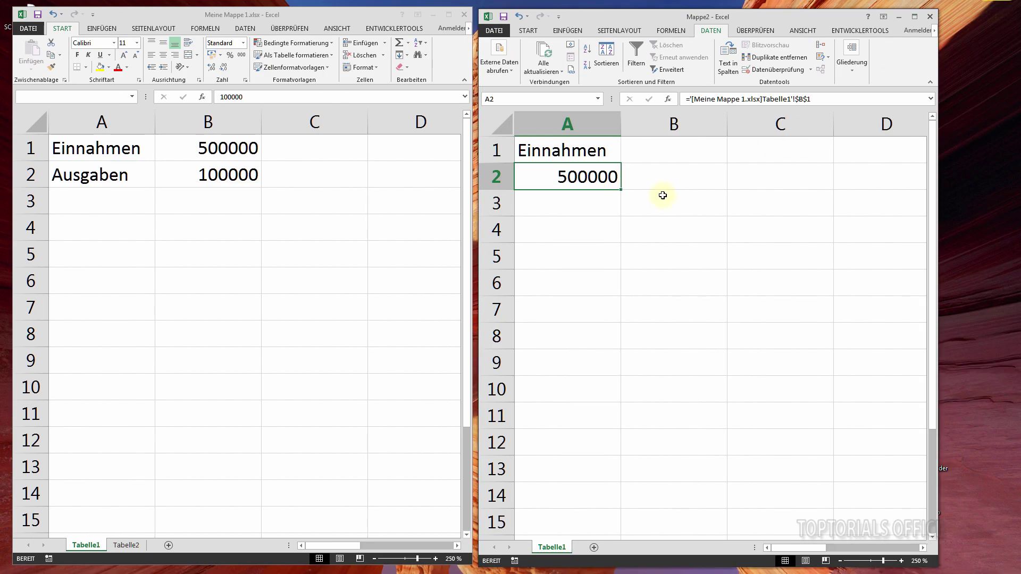